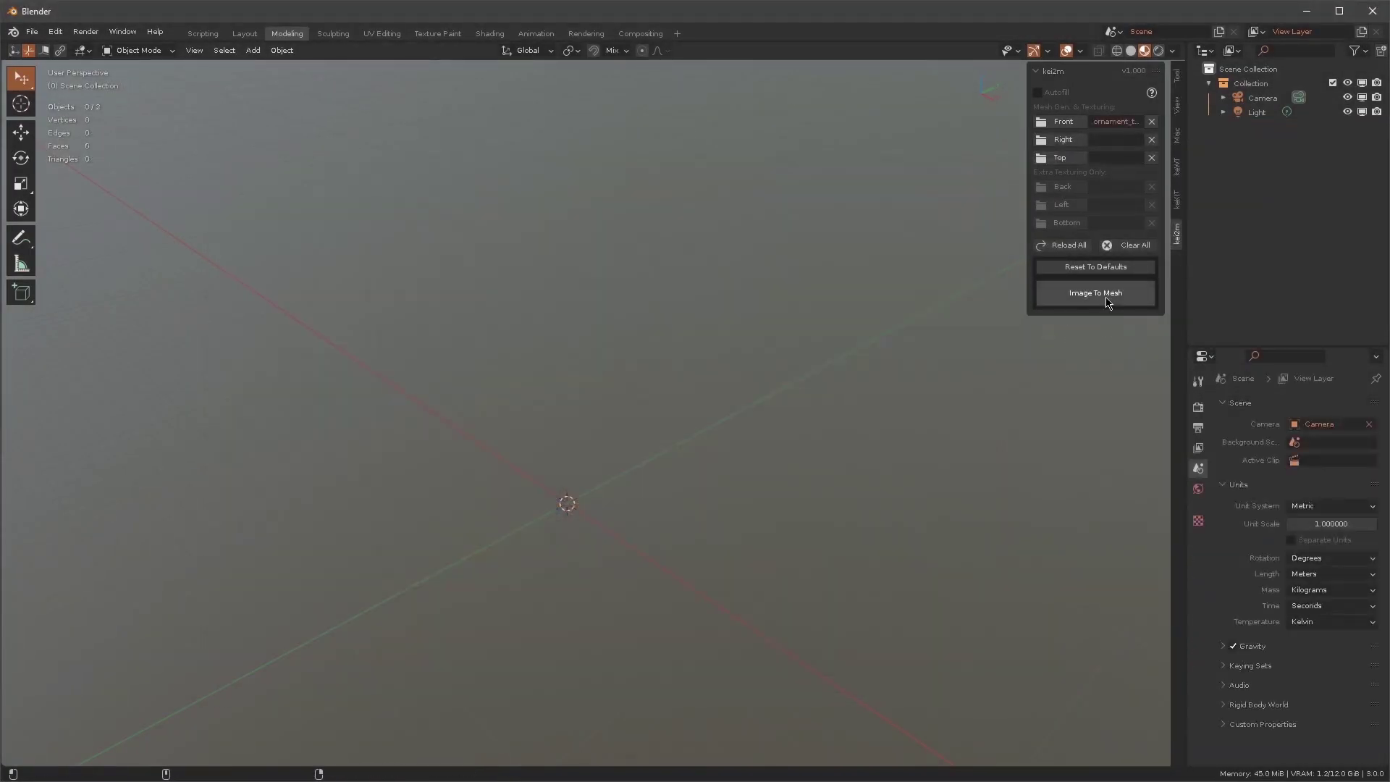
Build a mesh from ornament_test_f.png at 256x256 work resolution with Dissolve mesh smoothing.
left_click(1095, 293)
scroll(176, 579, "down", 1, "ctrl")
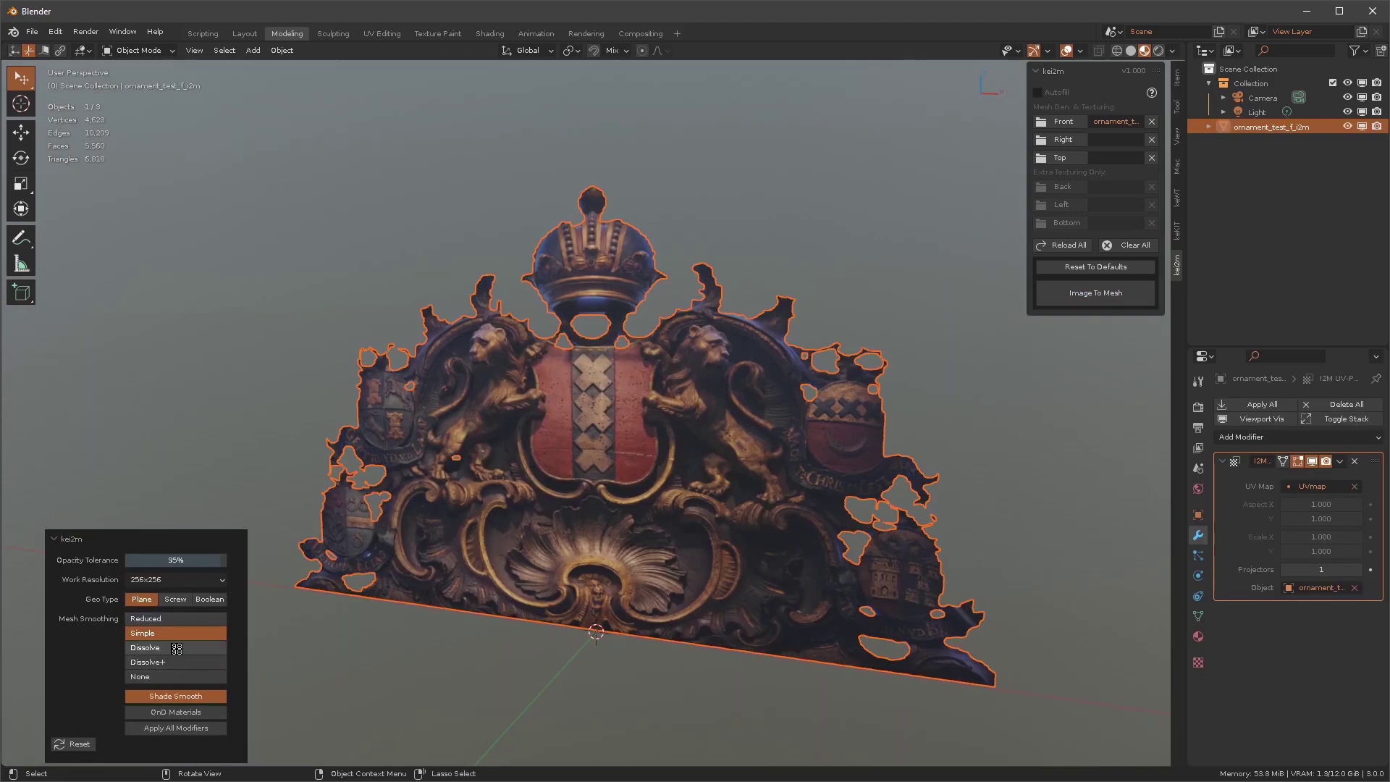
left_click(176, 648)
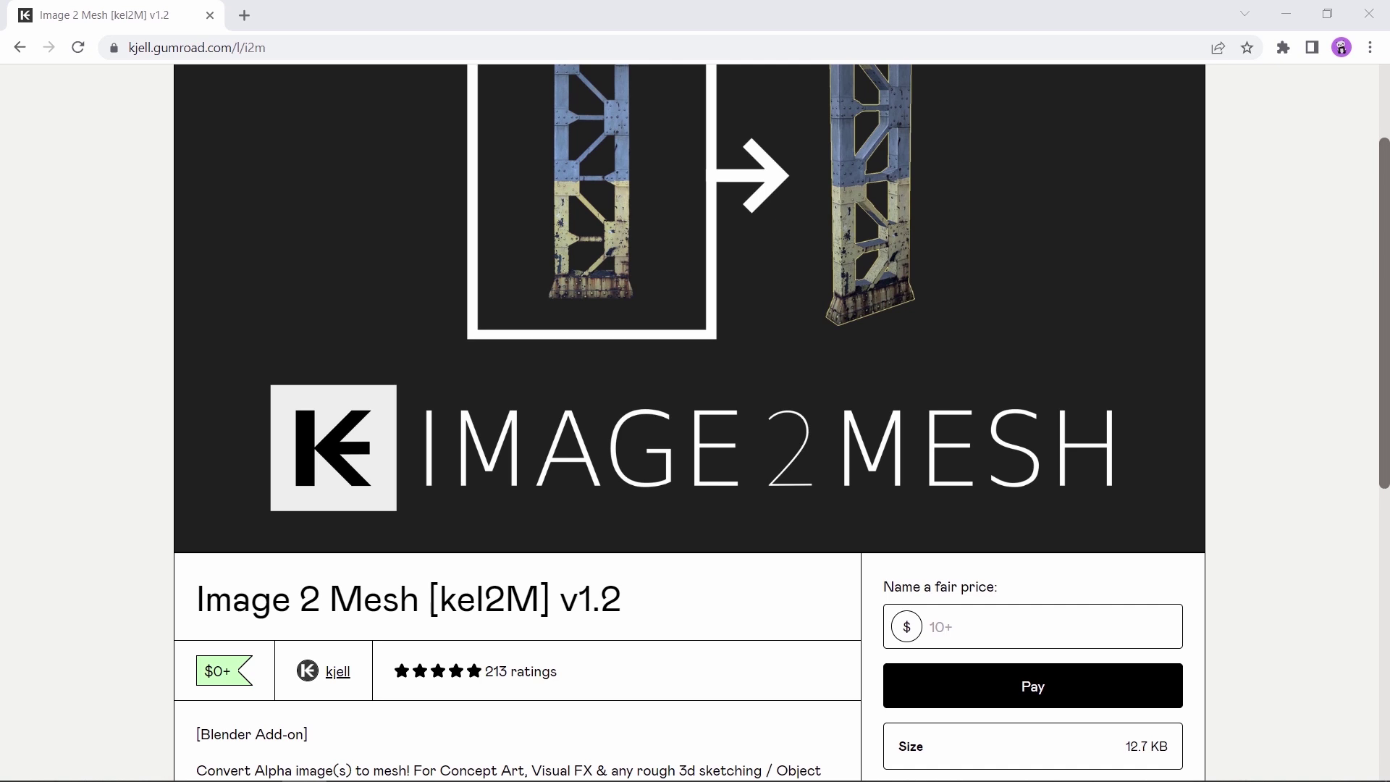
scroll(688, 420, "down", 6)
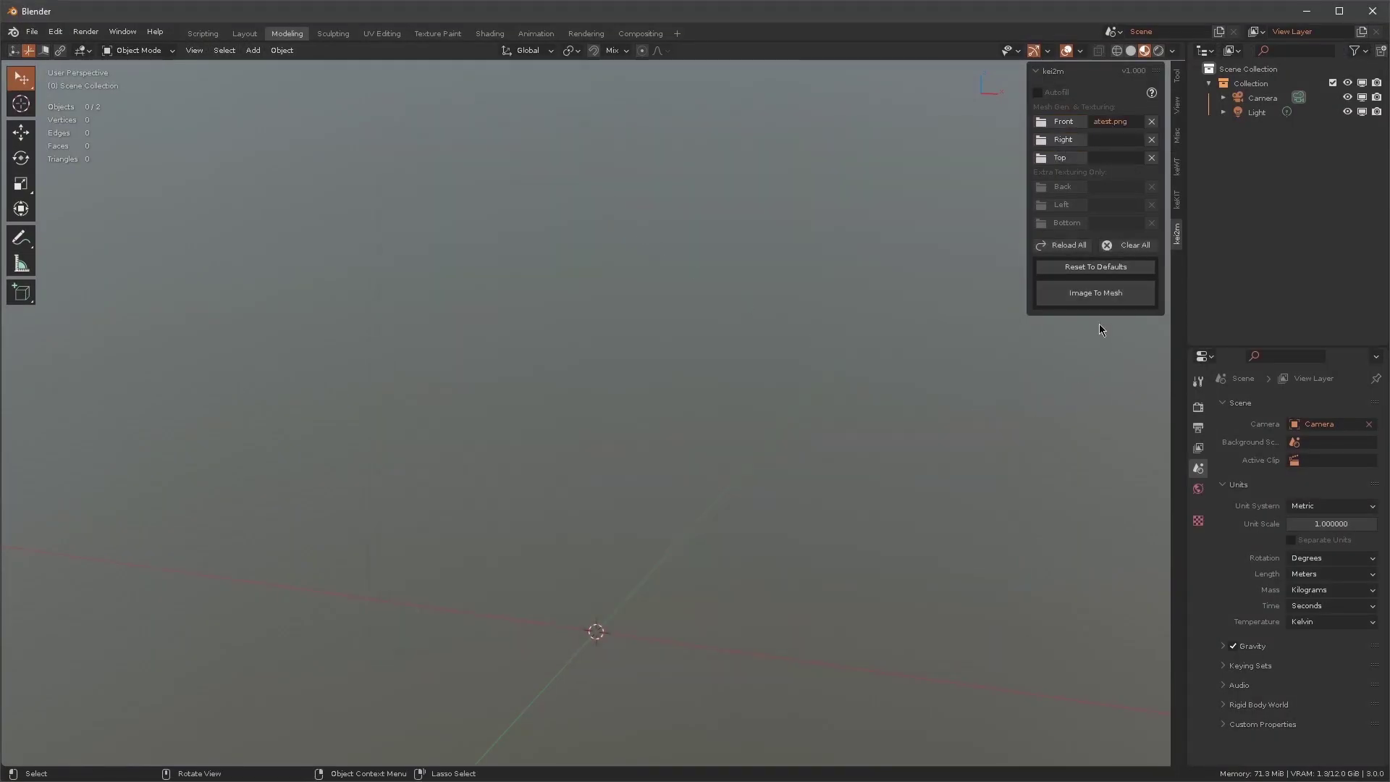
Generate the vase image mesh with Geo Type Screw so it revolves into a round vase.
left_click(1095, 292)
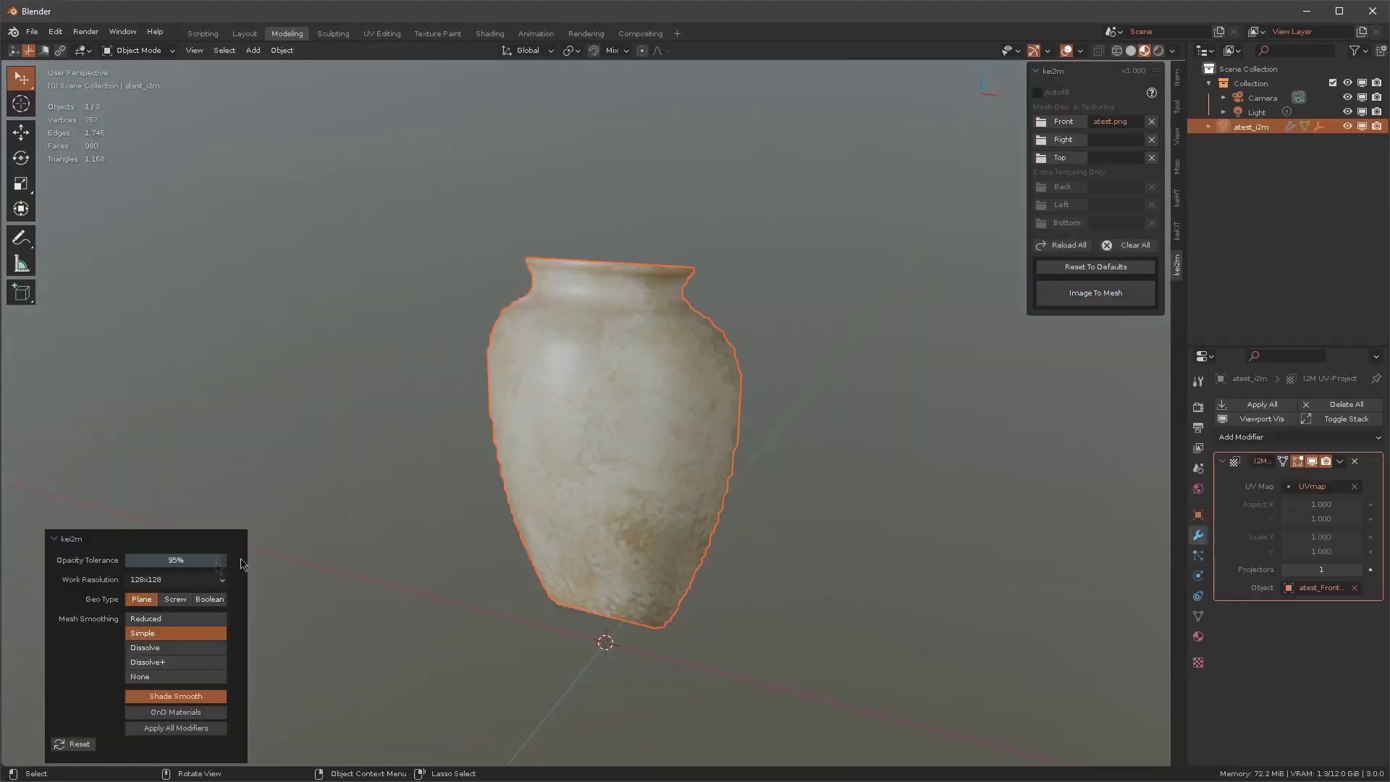
left_click(175, 599)
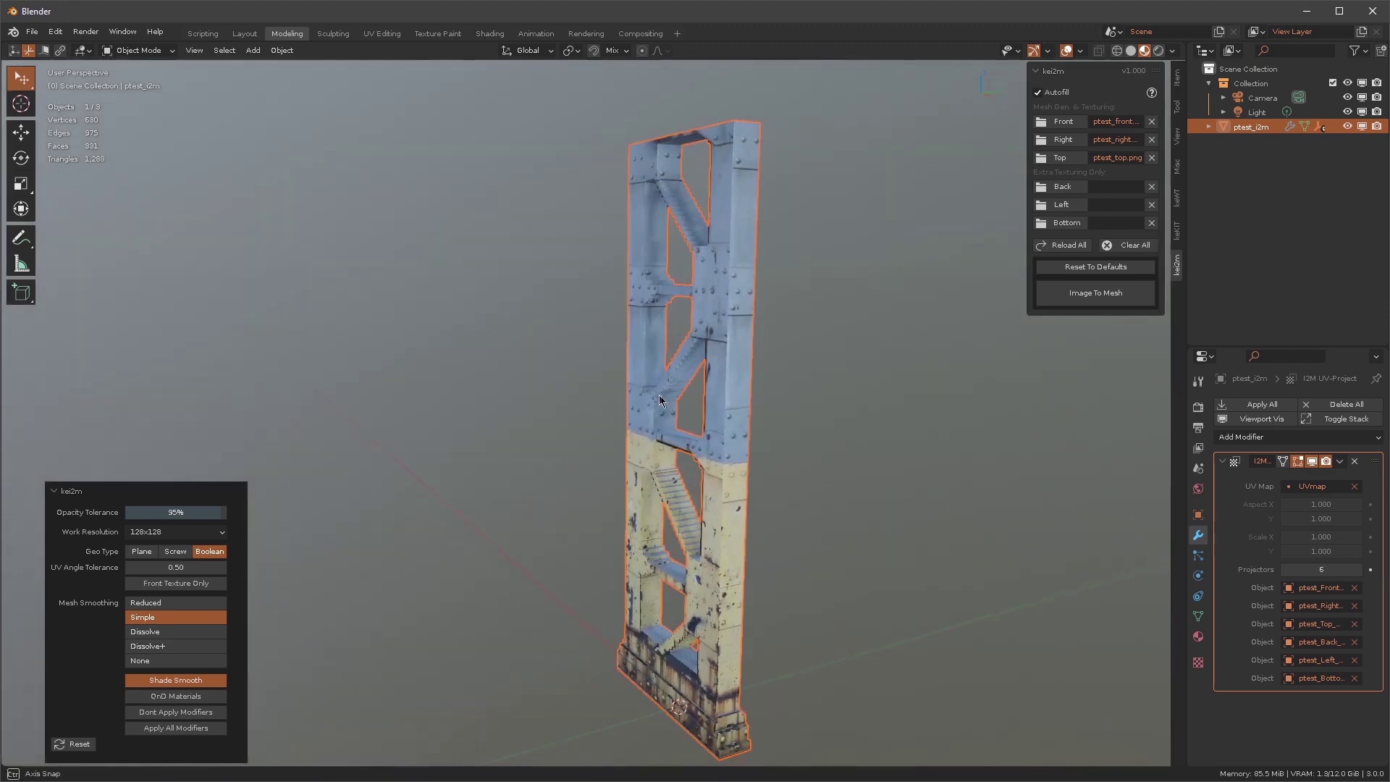
middle_click_drag(659, 399, 324, 541)
left_click(183, 536)
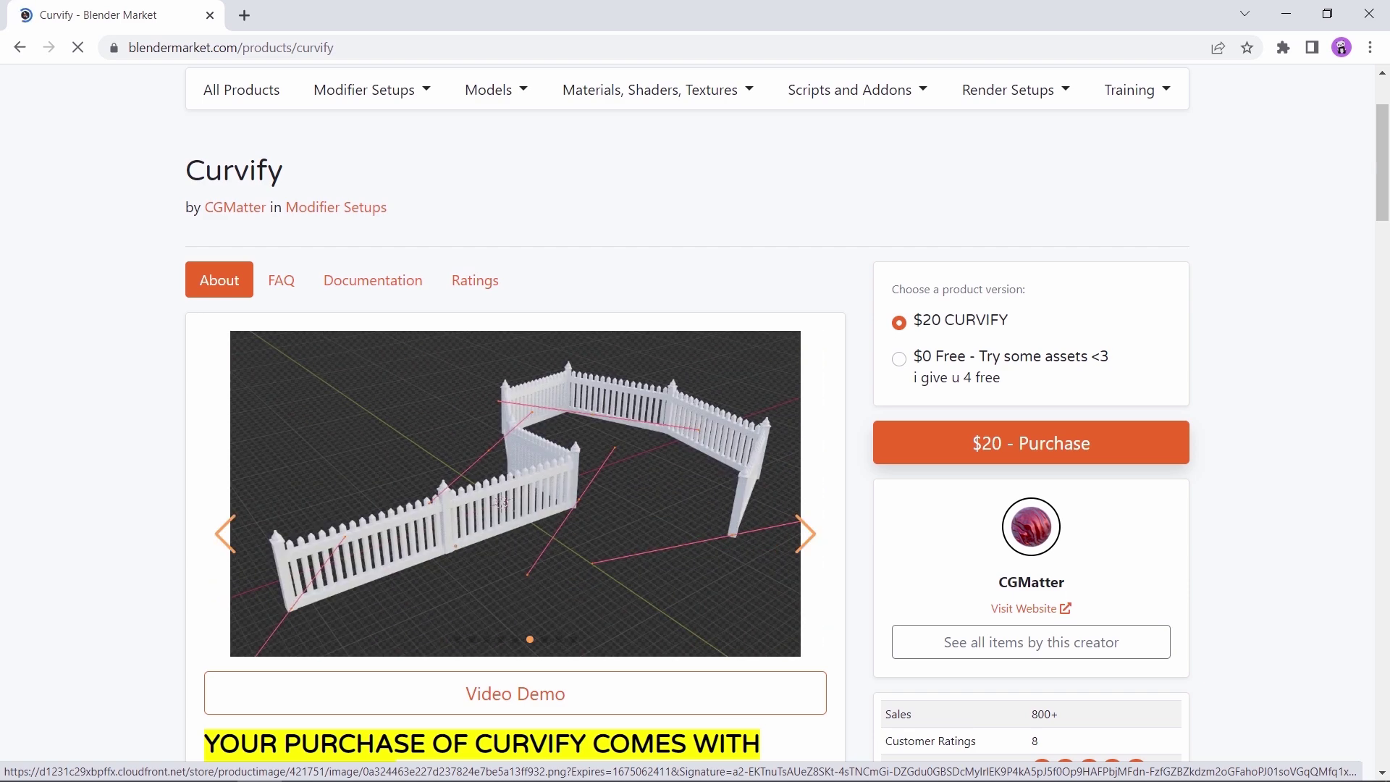
Scroll through the Curvify example GIFs down to the feather and road curves.
scroll(483, 517, "down", 14)
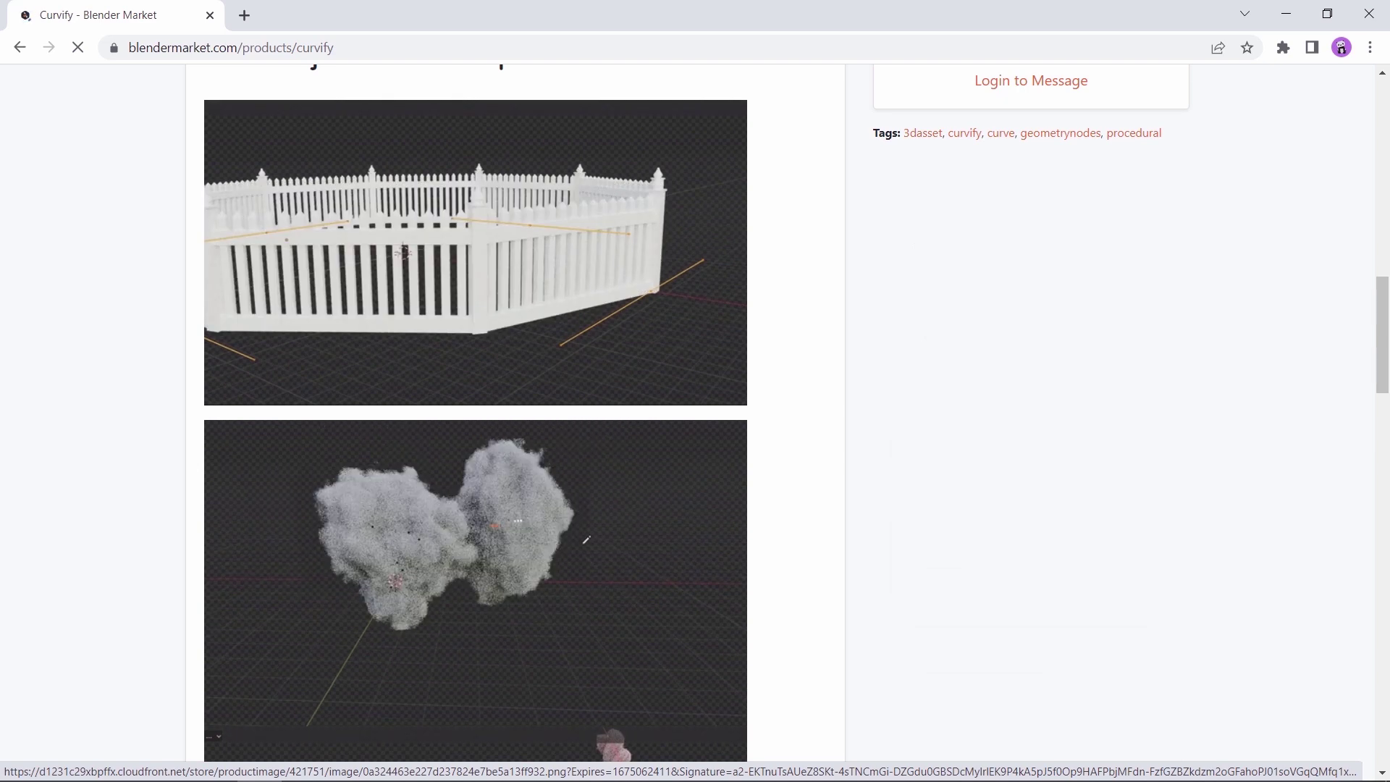
scroll(594, 496, "down", 10)
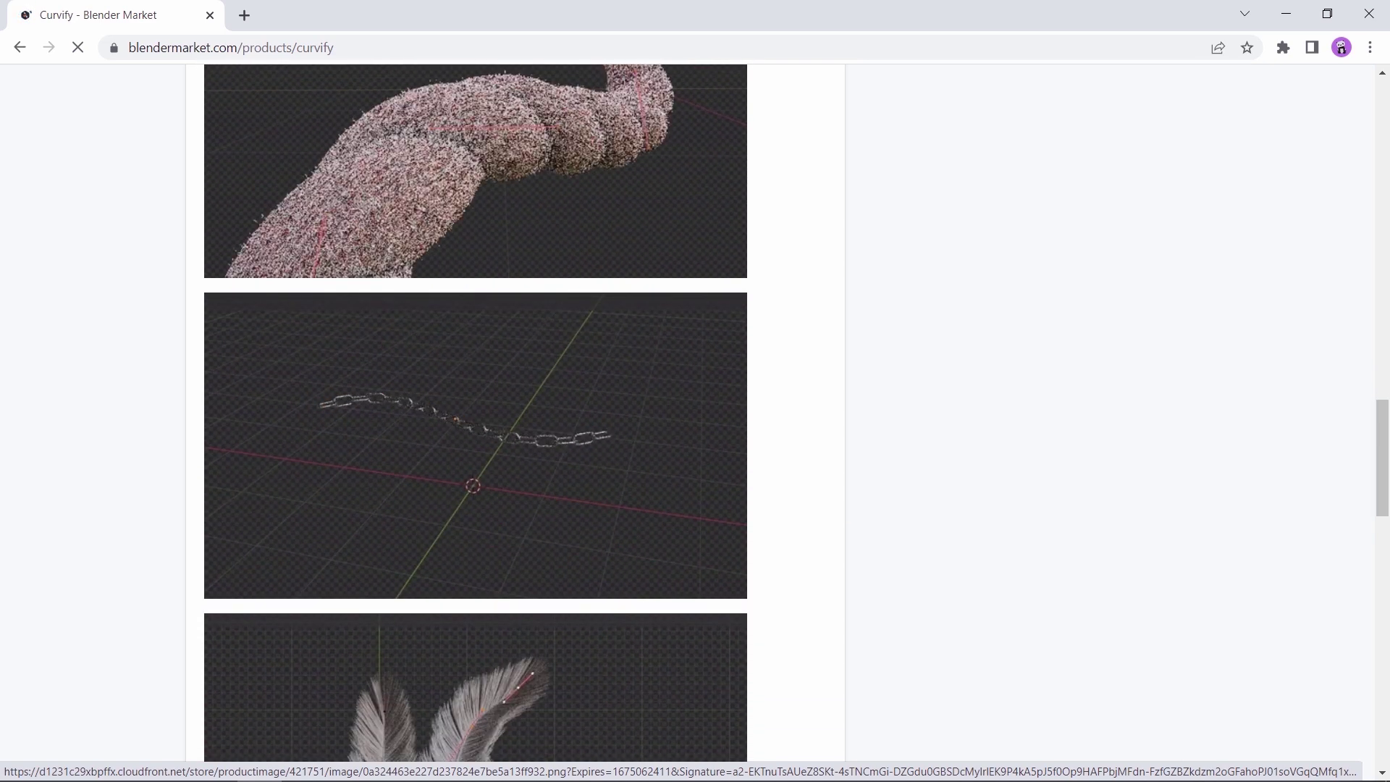
scroll(475, 409, "down", 7)
scroll(440, 479, "down", 2)
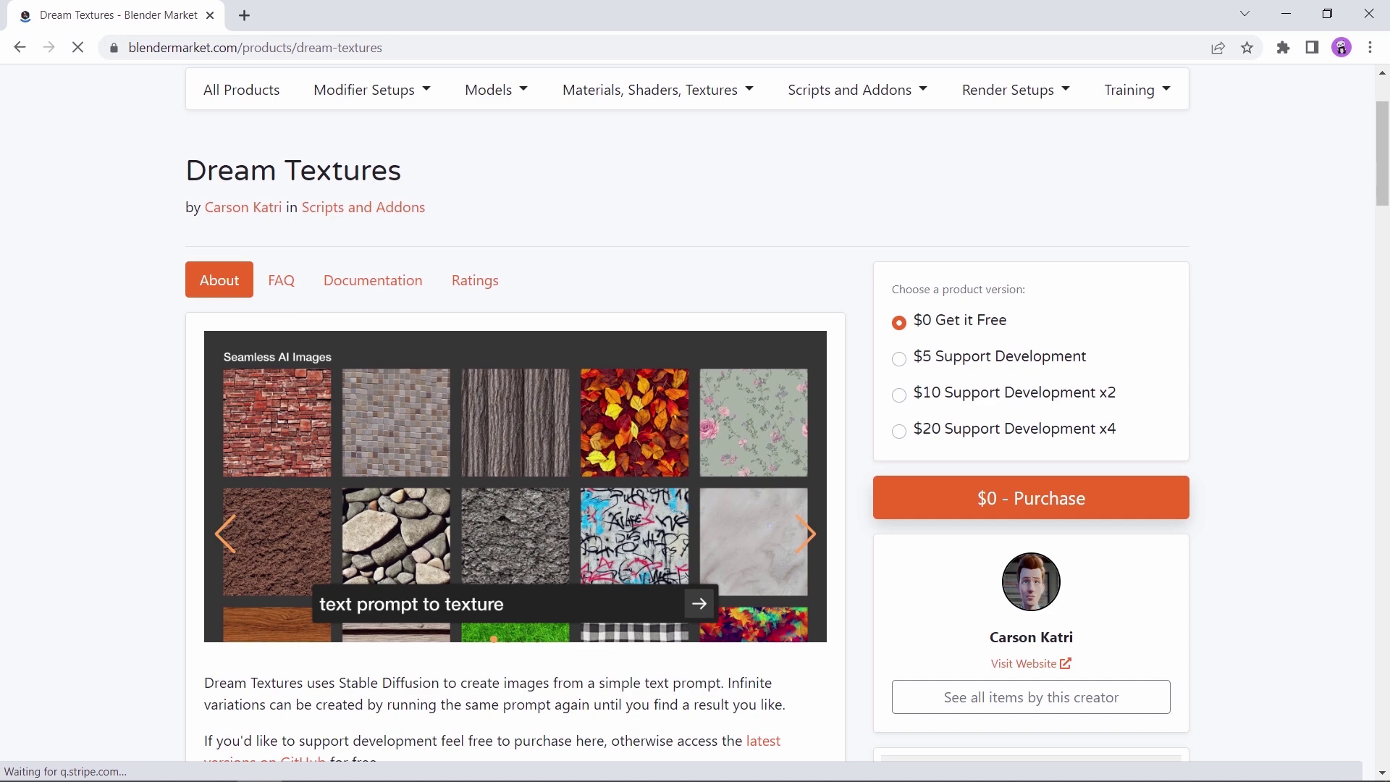
Read the Dream Textures page past Image Generation and AI Upscaling to Advanced Configuration.
scroll(683, 384, "down", 8)
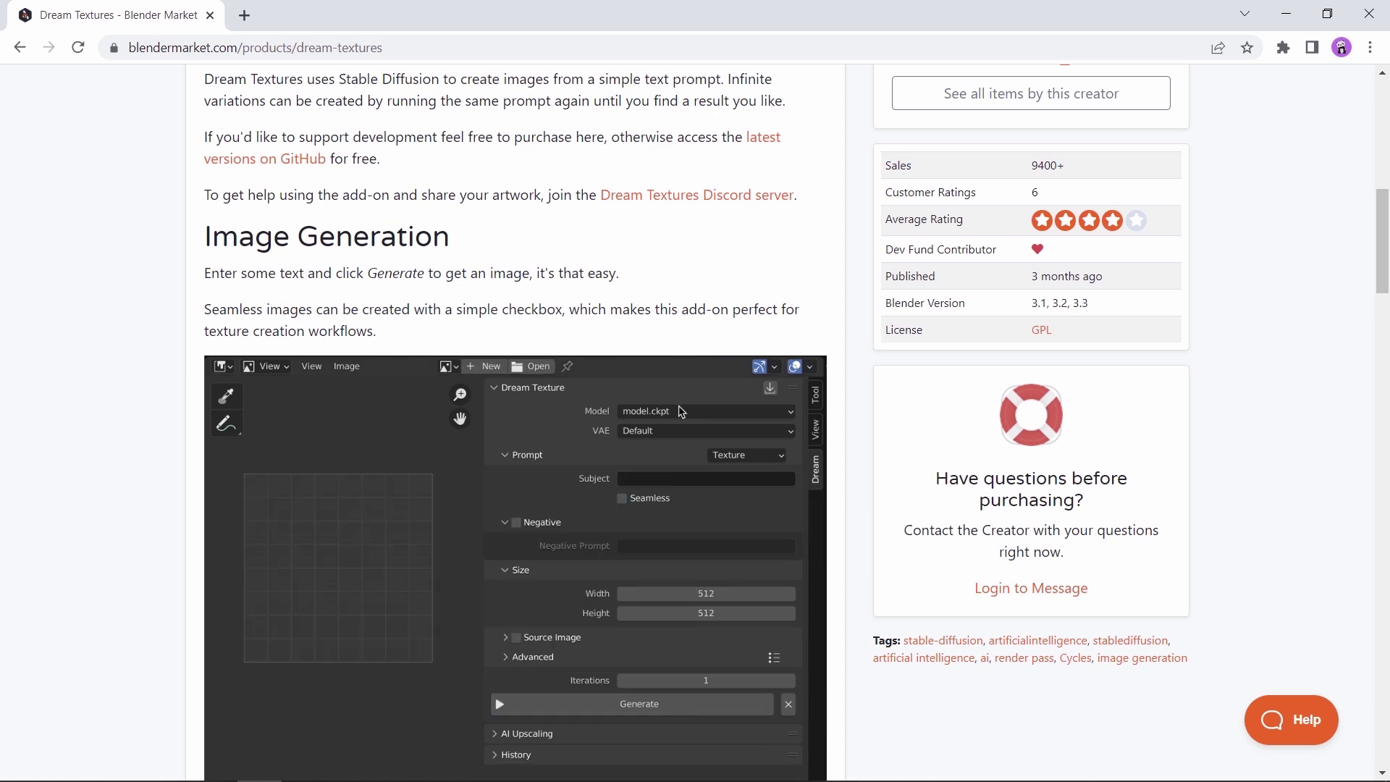
scroll(515, 420, "down", 12)
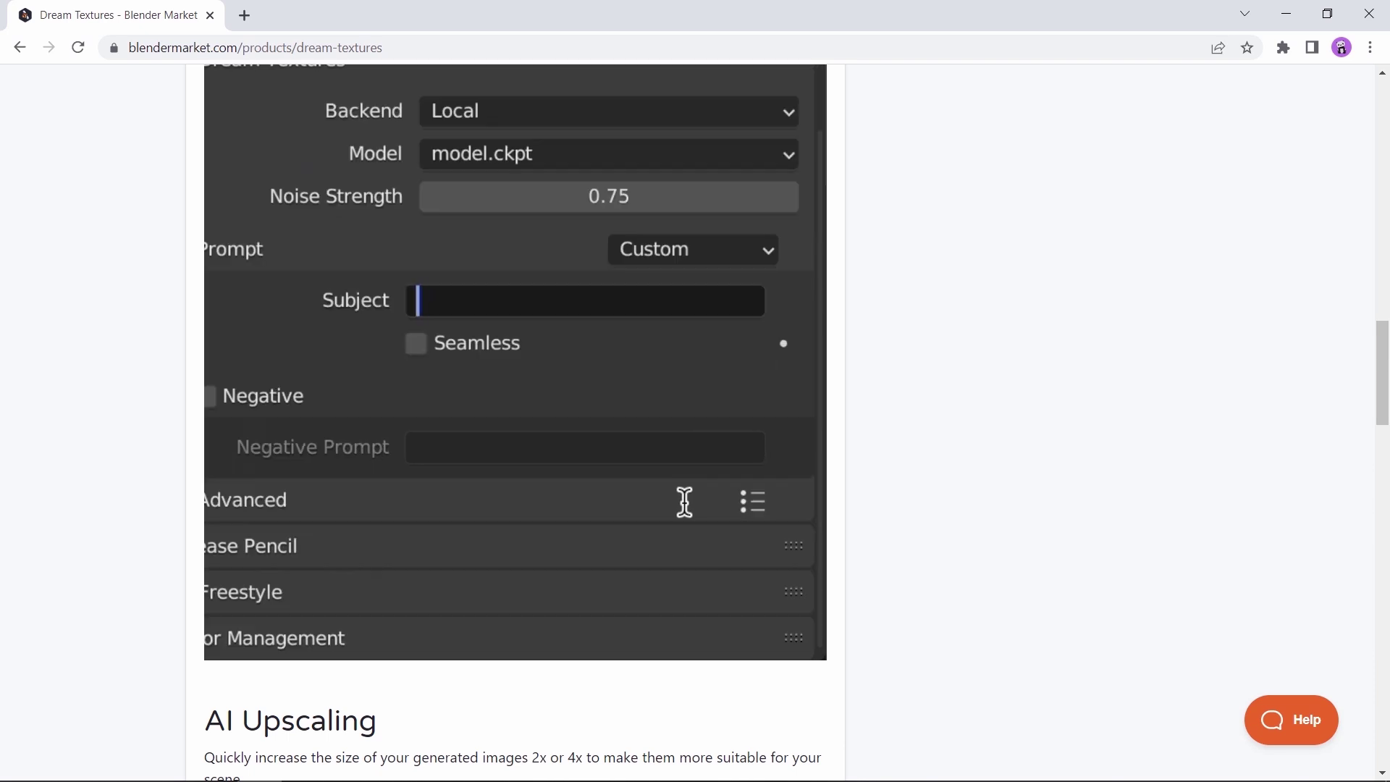
scroll(515, 419, "down", 12)
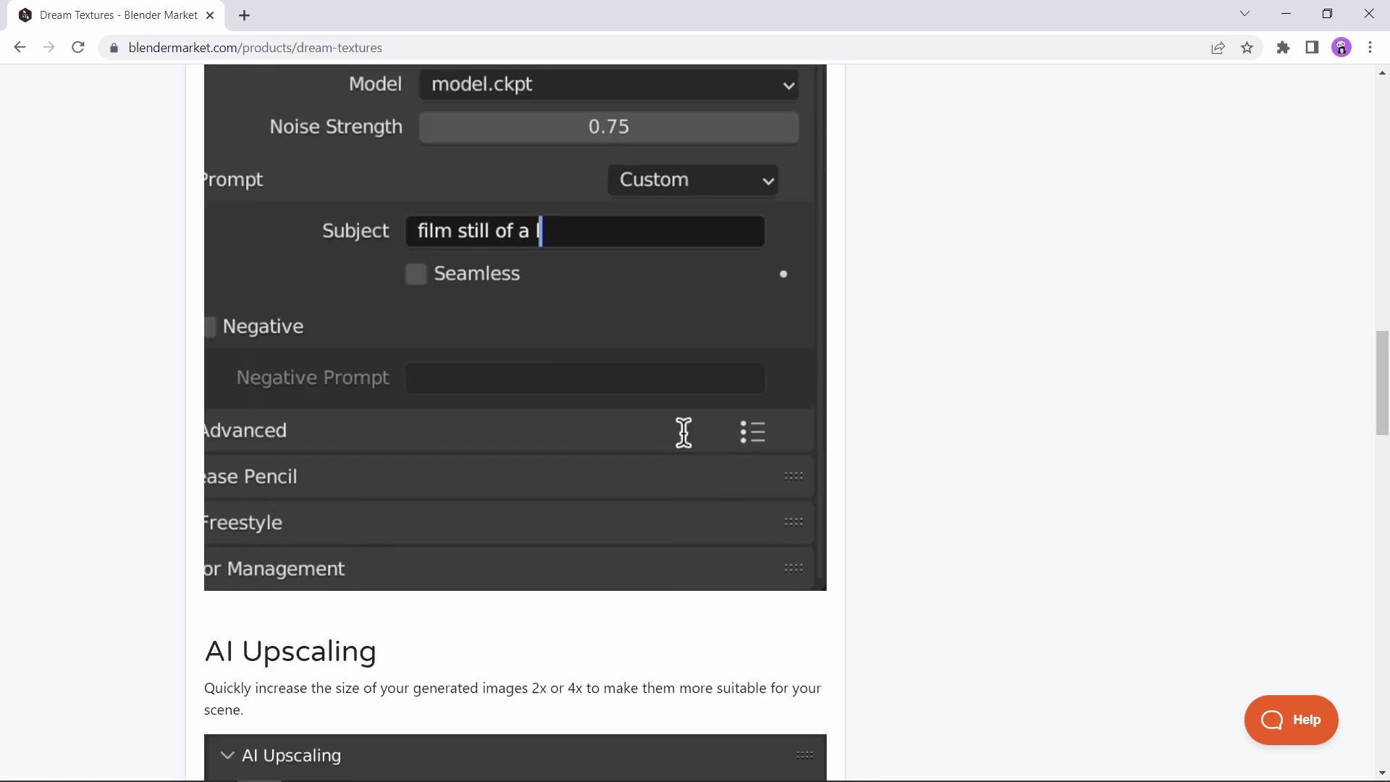
scroll(514, 419, "down", 8)
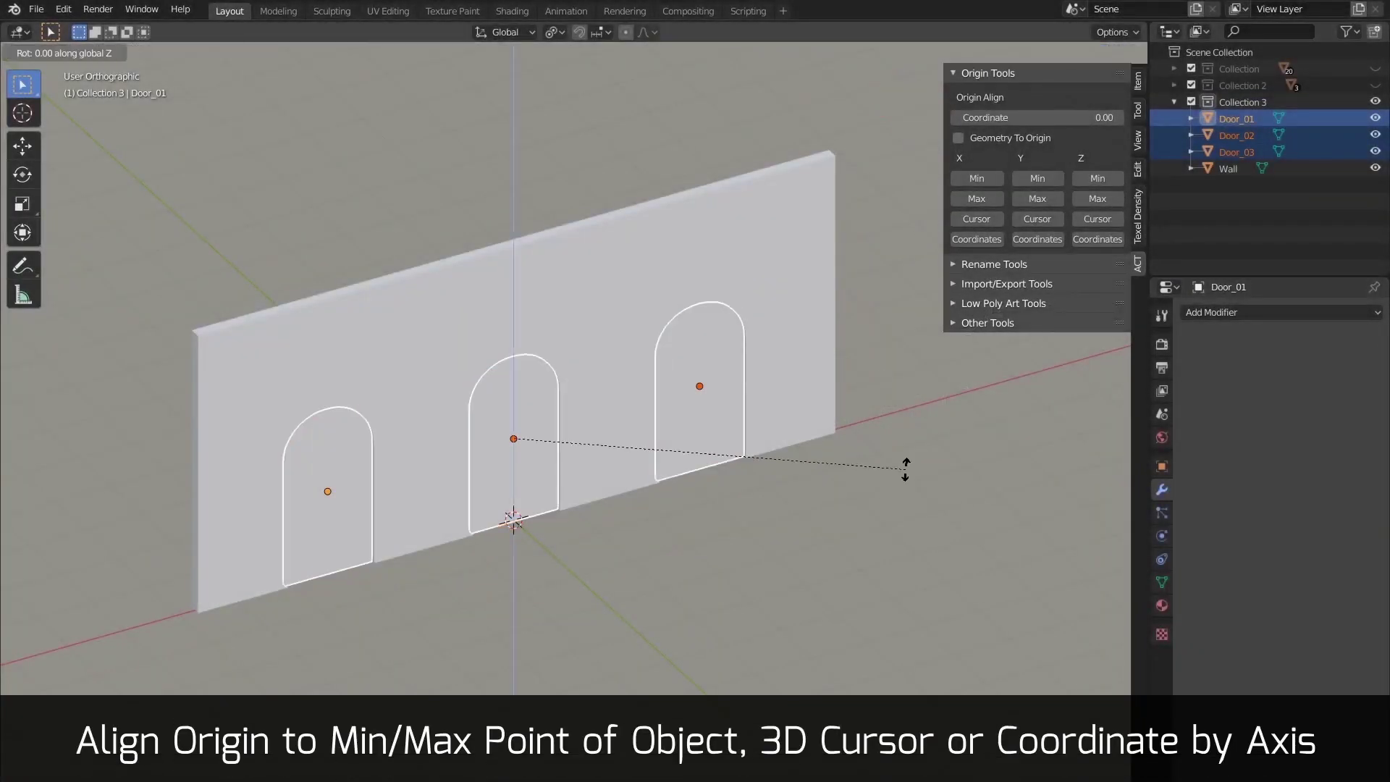
Move the three door origins to their Min bottom corners and rotate the doors around Z.
right_click(732, 503)
left_click(977, 178)
left_click(1097, 178)
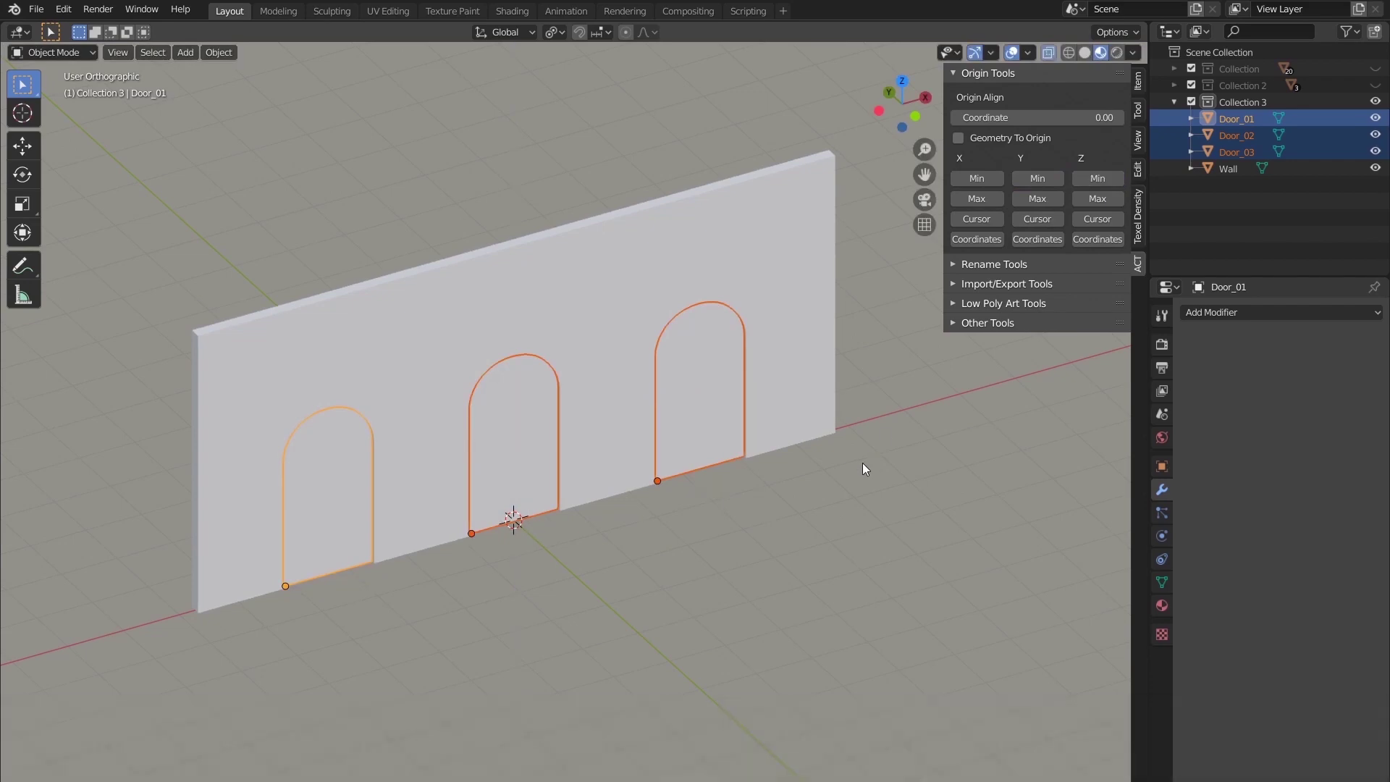
key("r")
key("z")
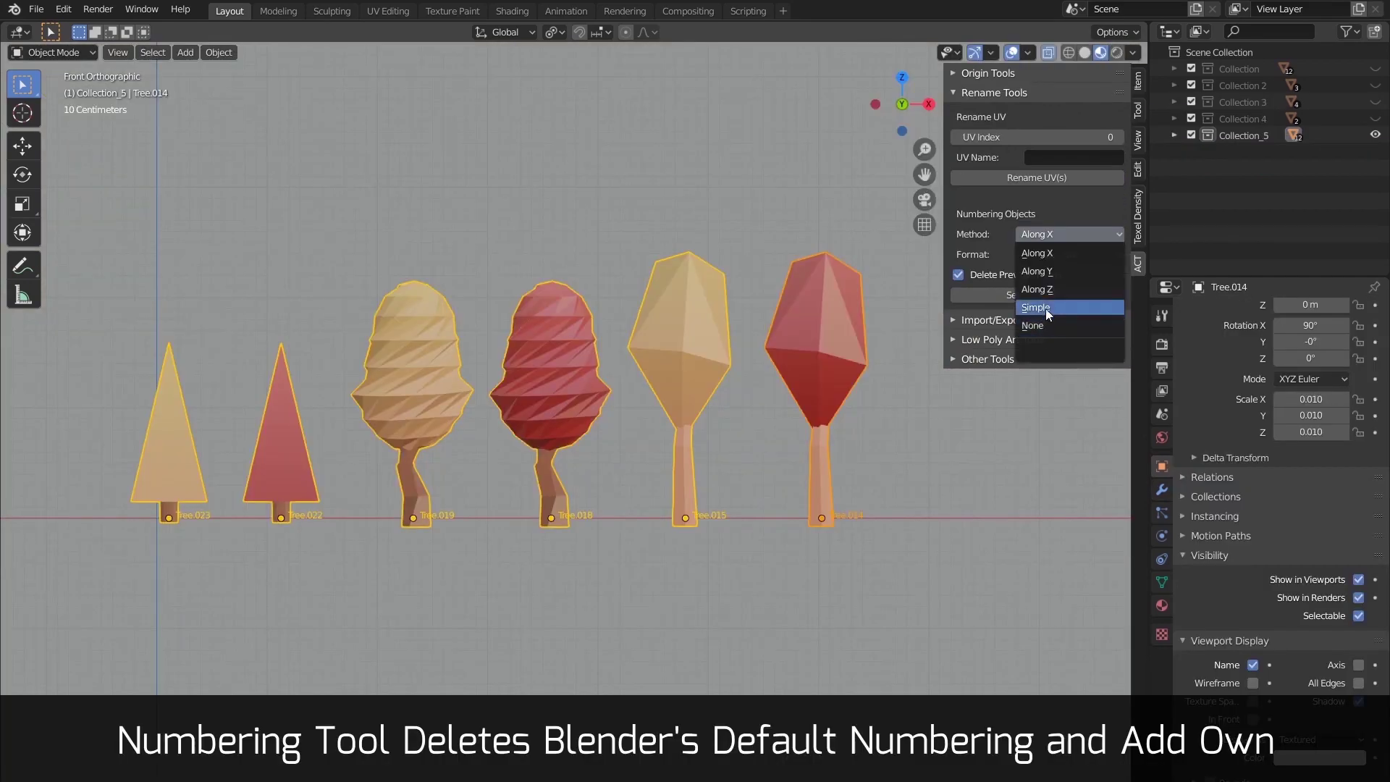
Rename the six trees Tree_1 through Tree_6 using Simple numbering.
left_click(1045, 308)
left_click(1045, 296)
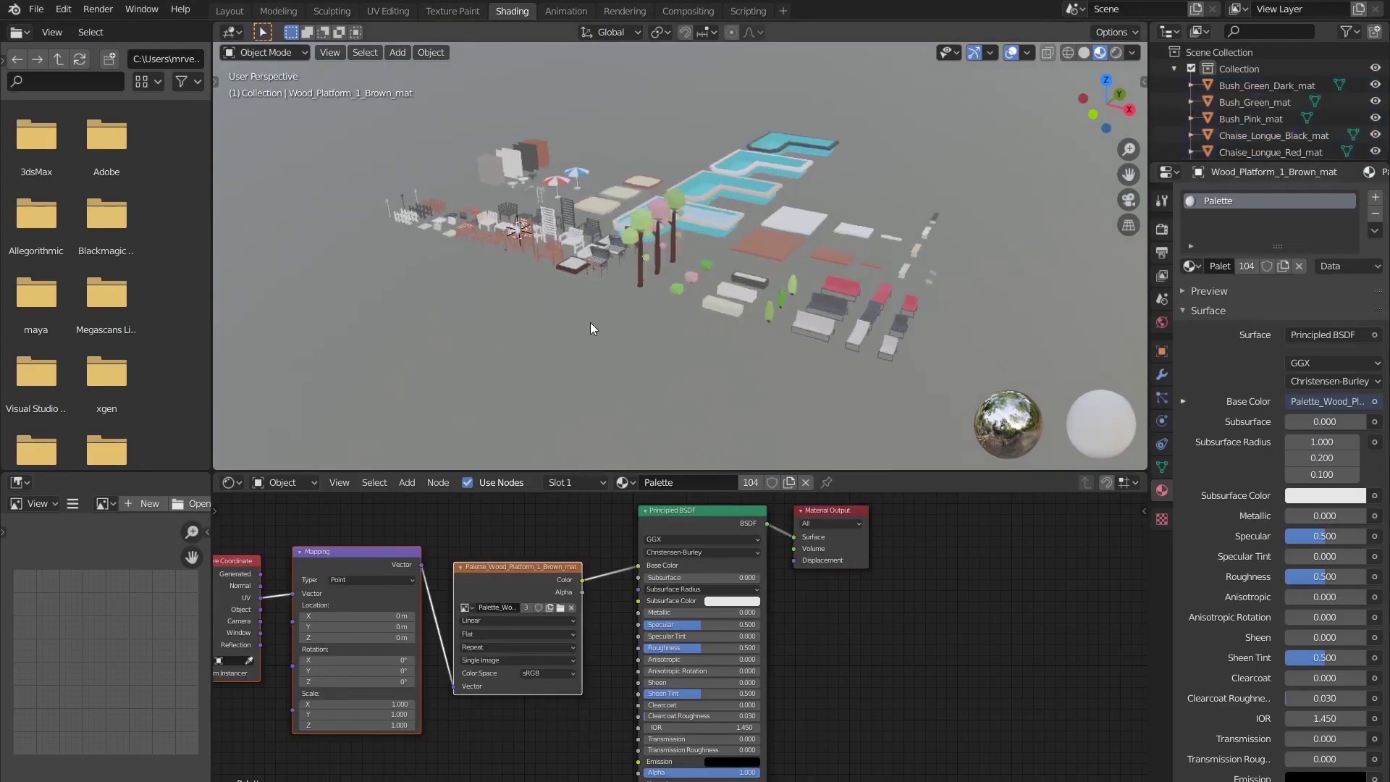
scroll(589, 323, "up", 3)
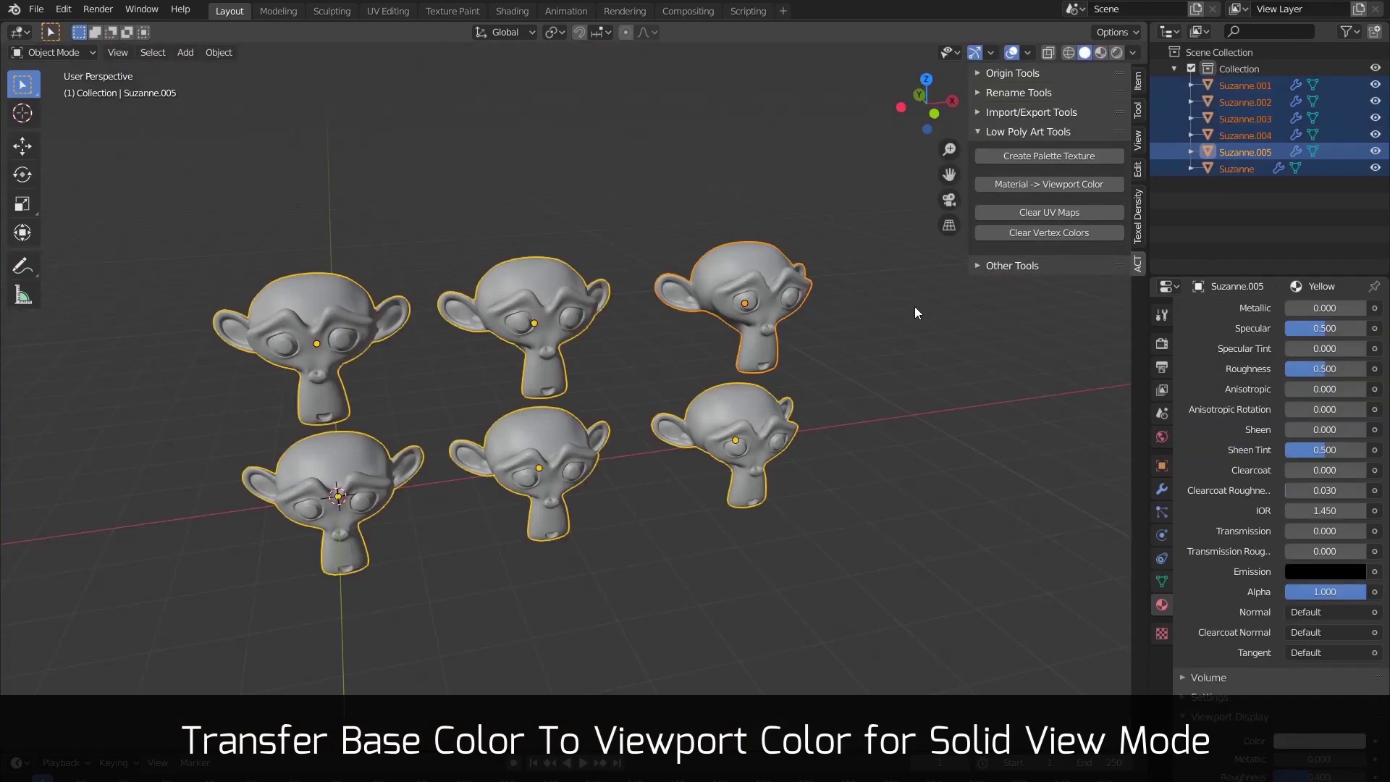
Copy each Suzanne head's material base colour to its viewport colour and compare in solid shading.
left_click(1032, 184)
left_click(1101, 53)
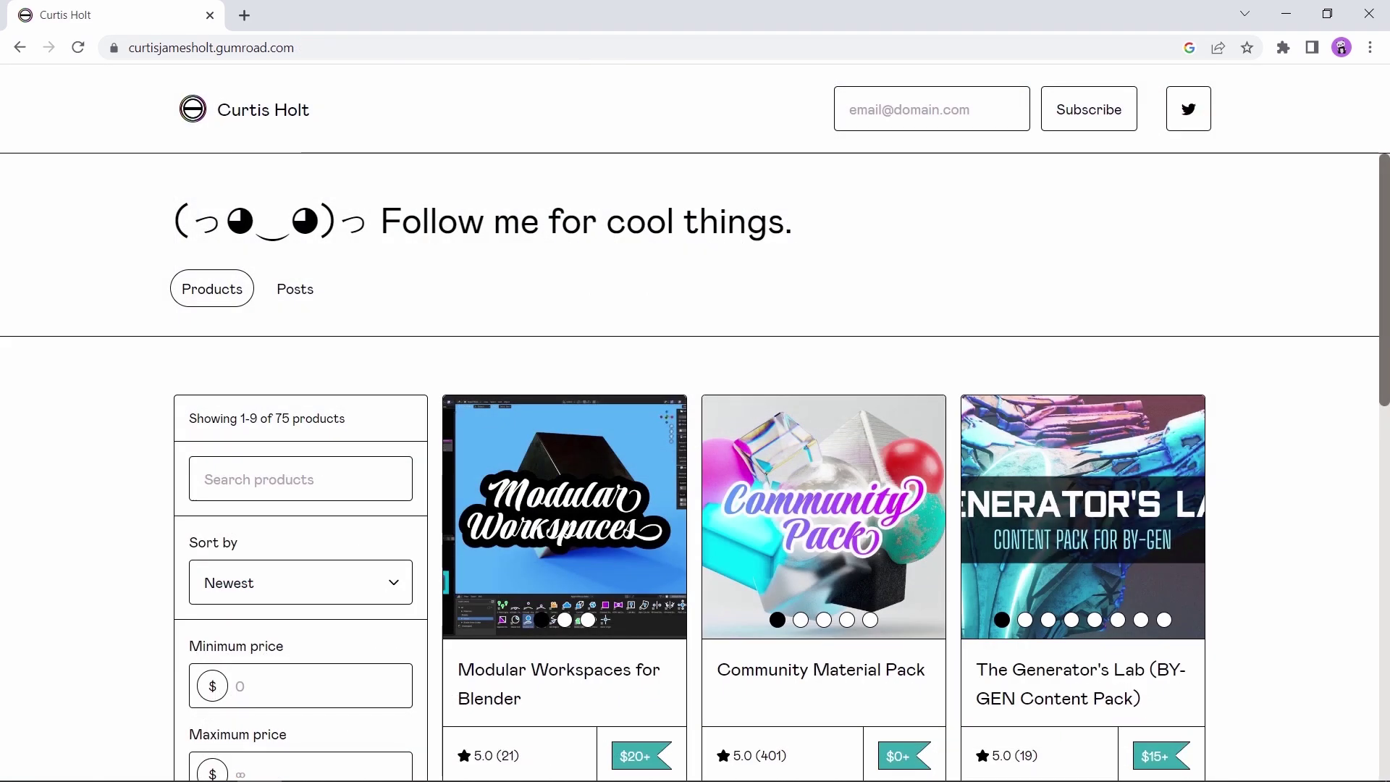
Scroll the Gumroad product grid down to Node Group Tools, Copper and Gold Foil and Grain Generator.
scroll(695, 463, "down", 2)
scroll(695, 464, "down", 20)
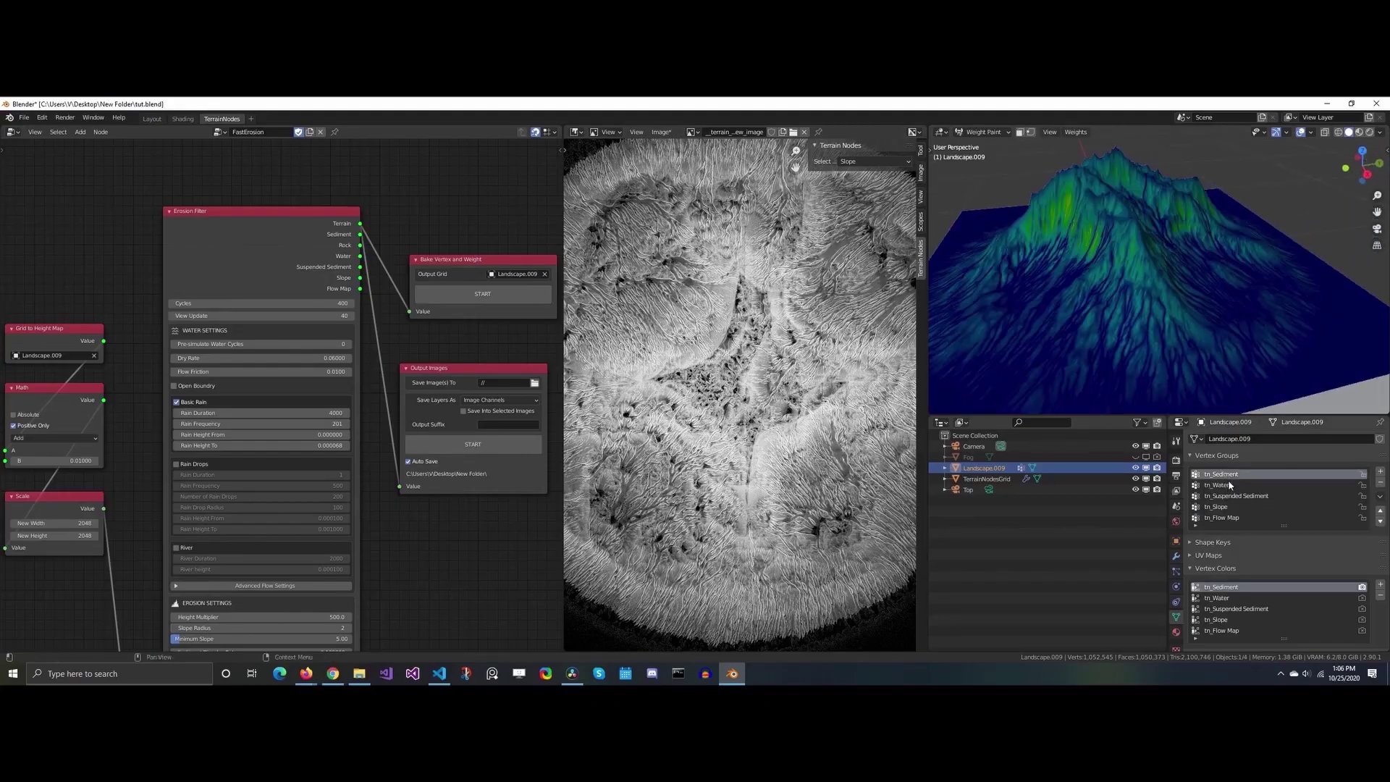
Display the tn_Water, then the tn_Suspended Sediment vertex group weights on the eroded terrain.
left_click(1229, 485)
left_click(1230, 495)
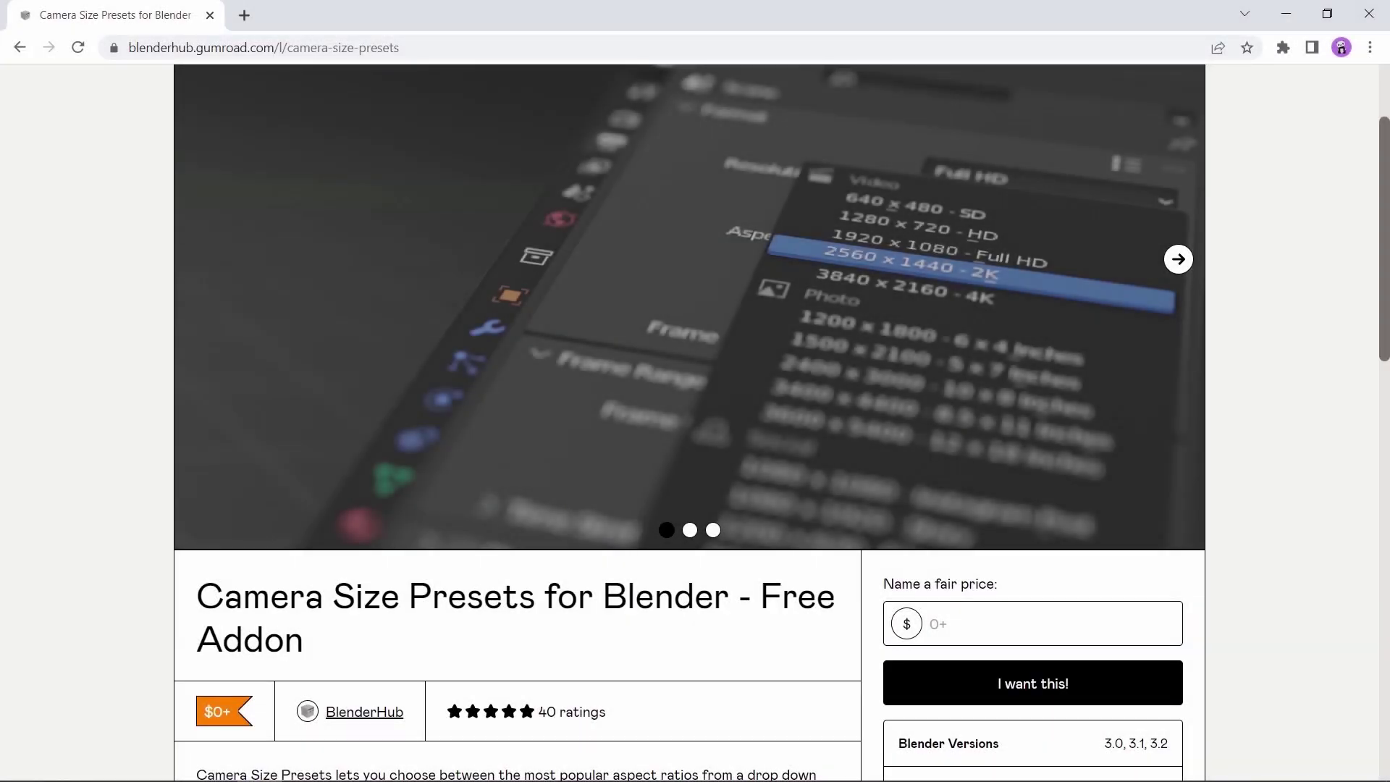
scroll(689, 420, "down", 6)
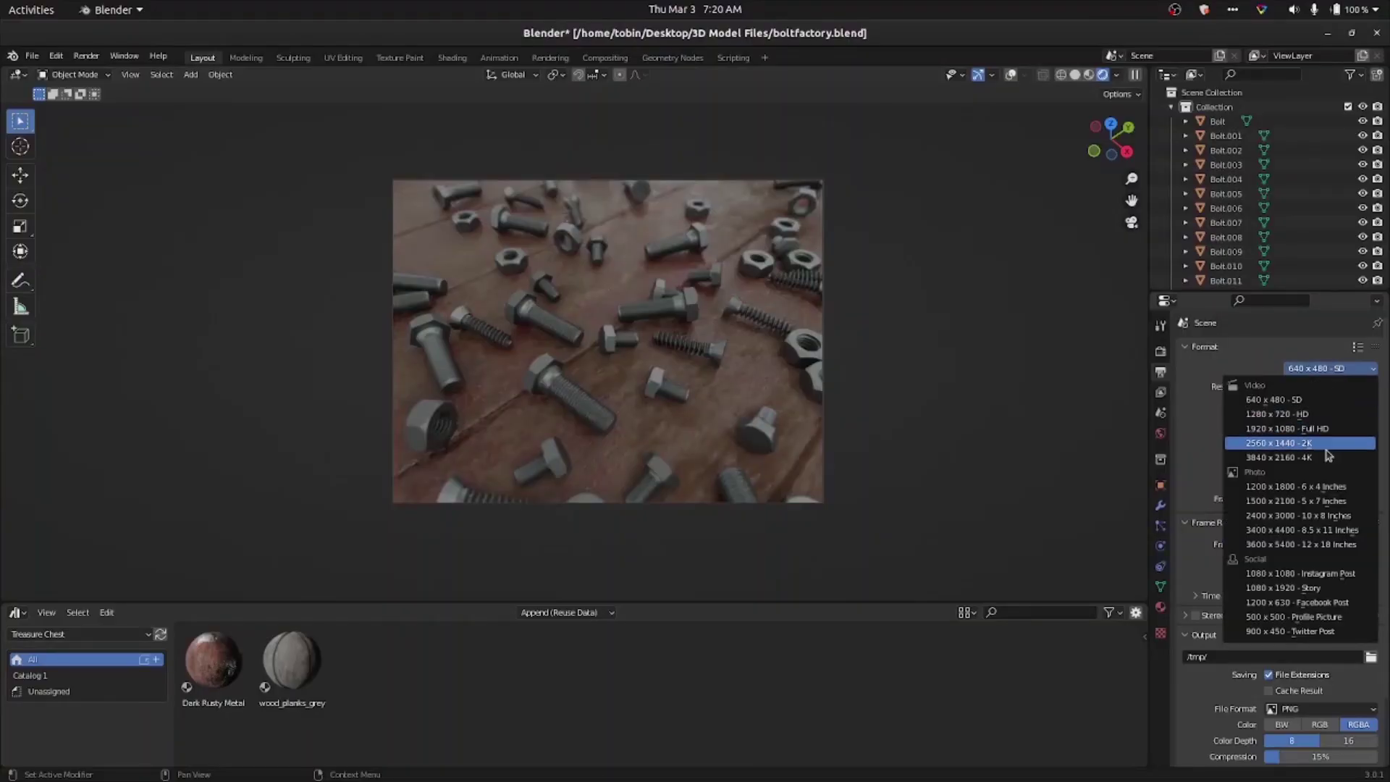
Try the 2400 x 3000 and 1280 x 720 HD presets, settling on 1200 x 630 Facebook Post.
left_click(1336, 515)
left_click(1330, 368)
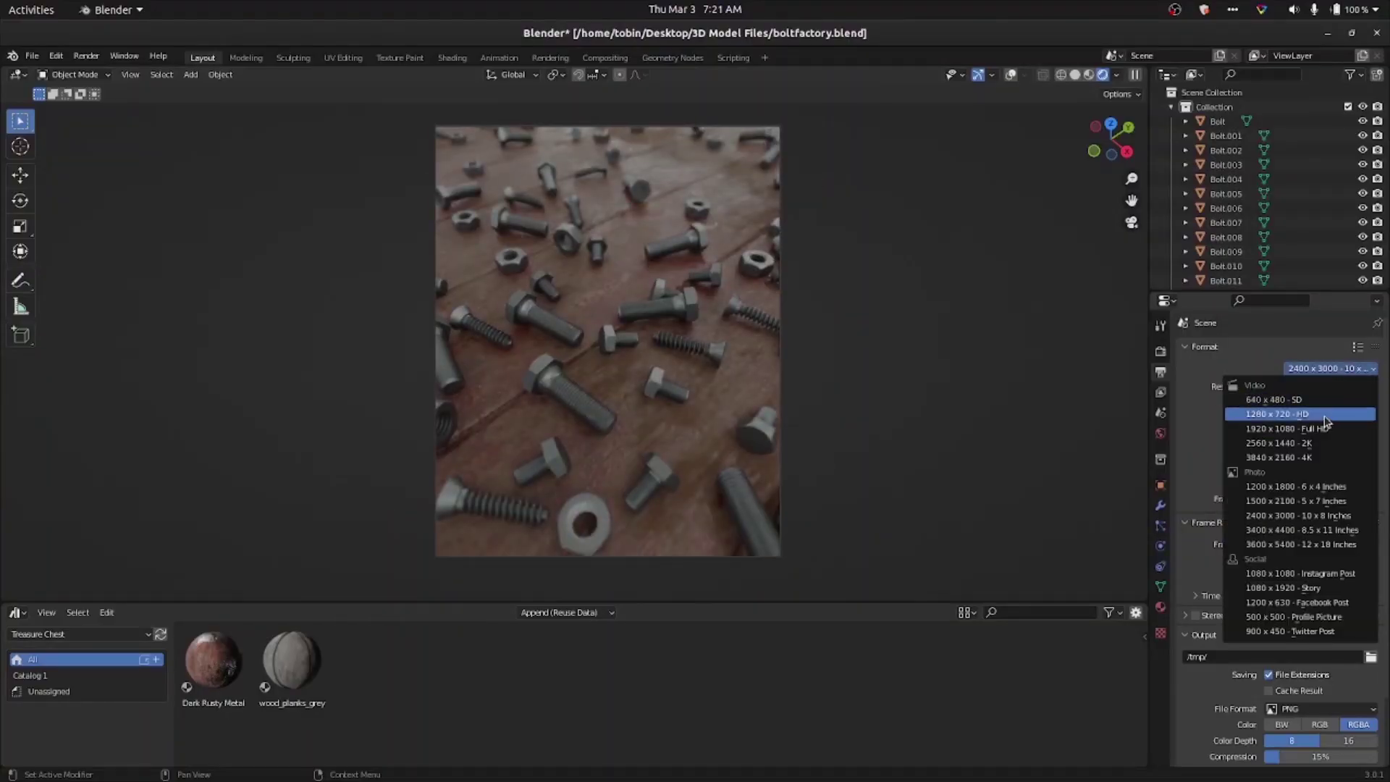
left_click(1324, 414)
left_click(1330, 368)
left_click(1324, 602)
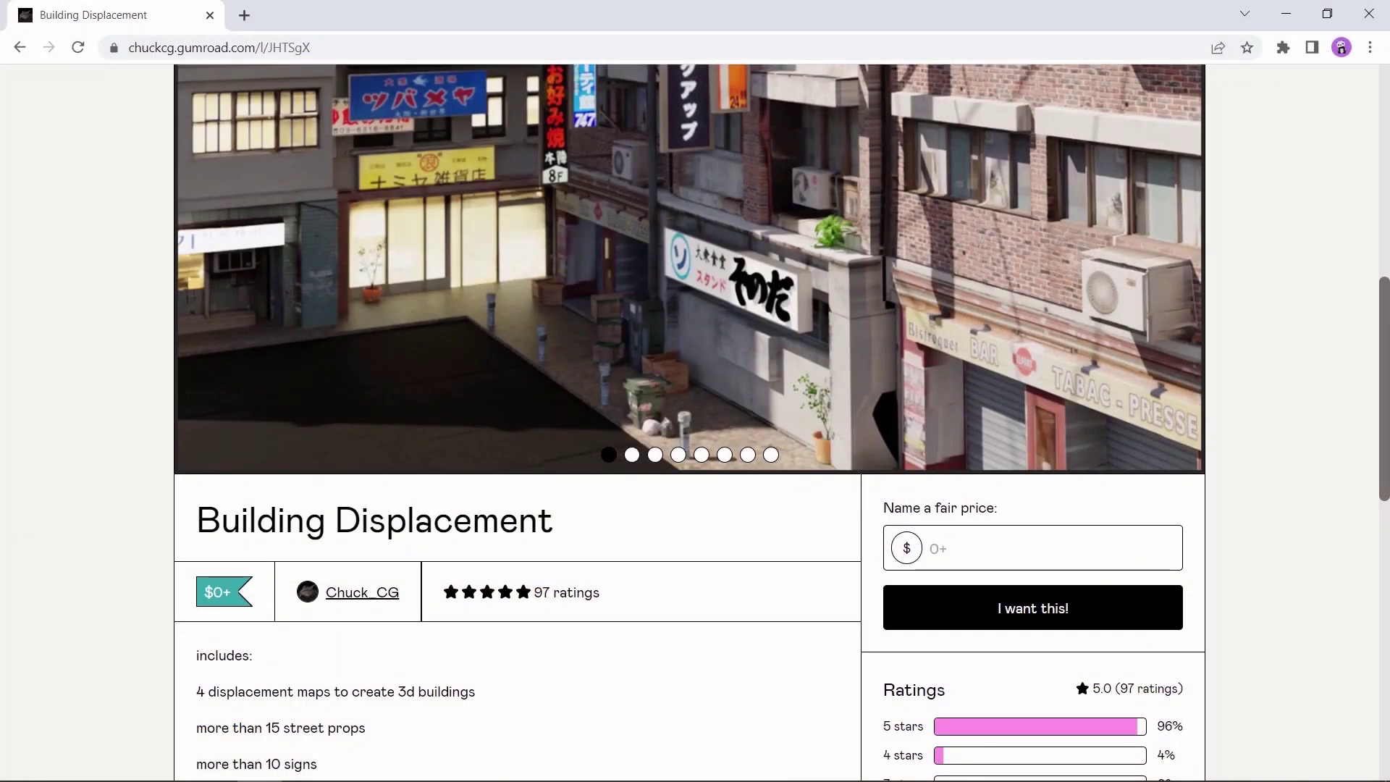
scroll(689, 420, "down", 6)
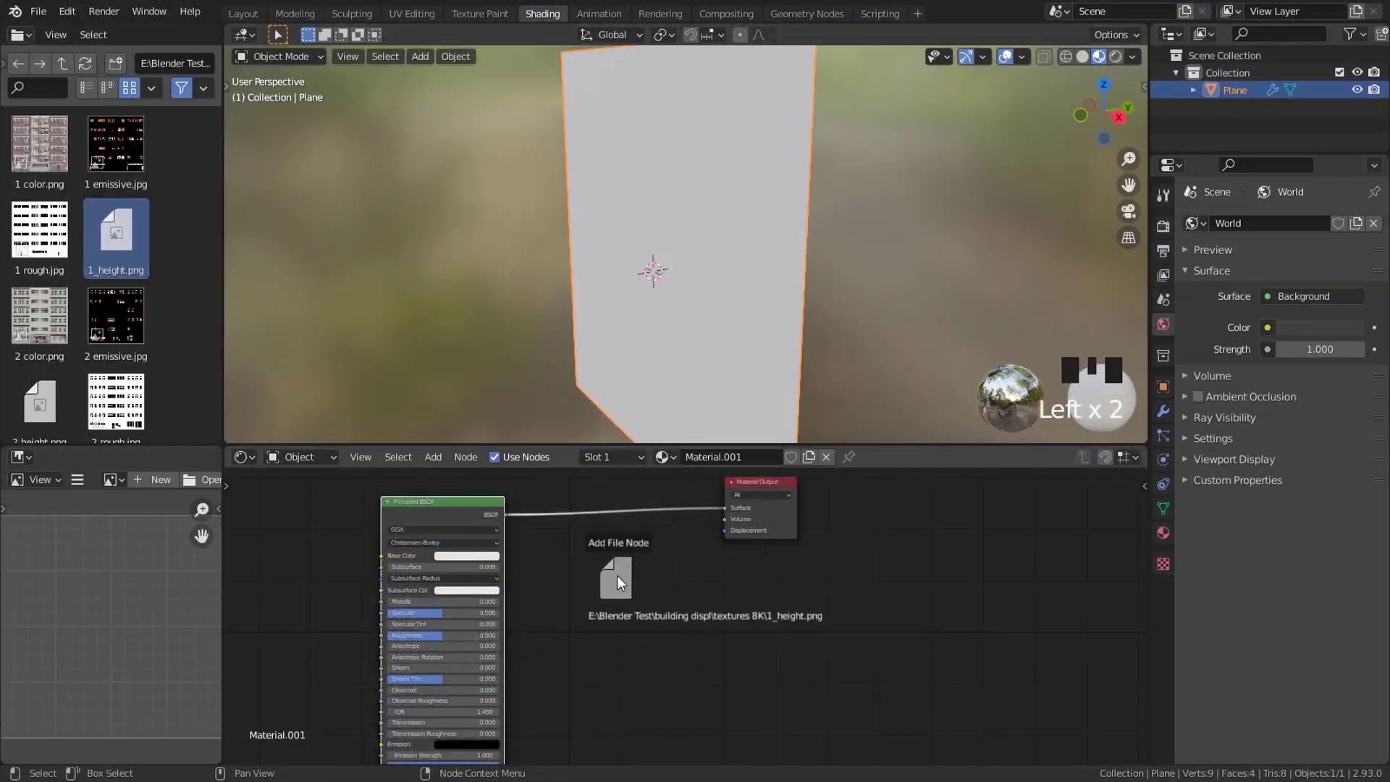
left_click_drag(613, 561, 601, 576)
Route 1_height.png through a Displacement node, add 1 color.png, and tune the Sky Texture sun intensity.
left_click_drag(727, 588, 727, 522)
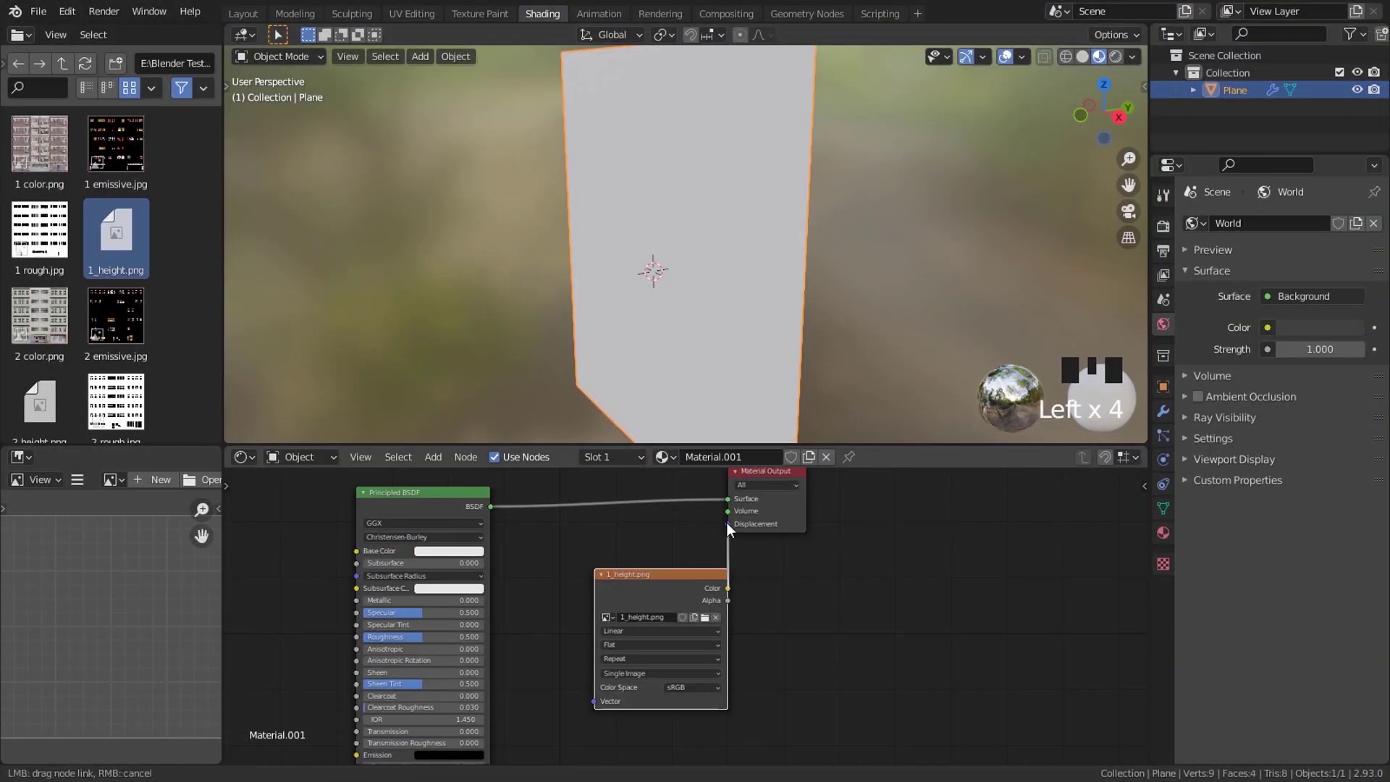
left_click_drag(727, 523, 727, 524)
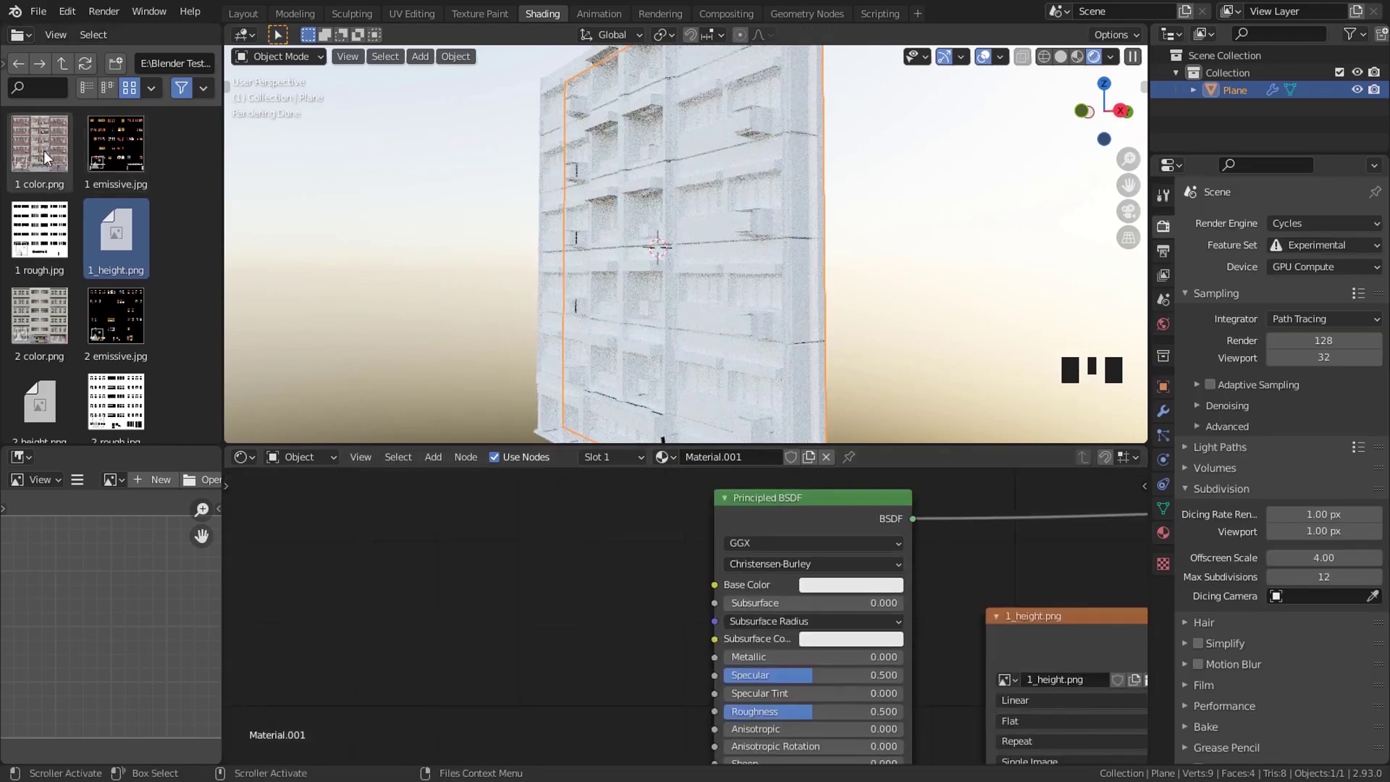
left_click_drag(40, 145, 714, 584)
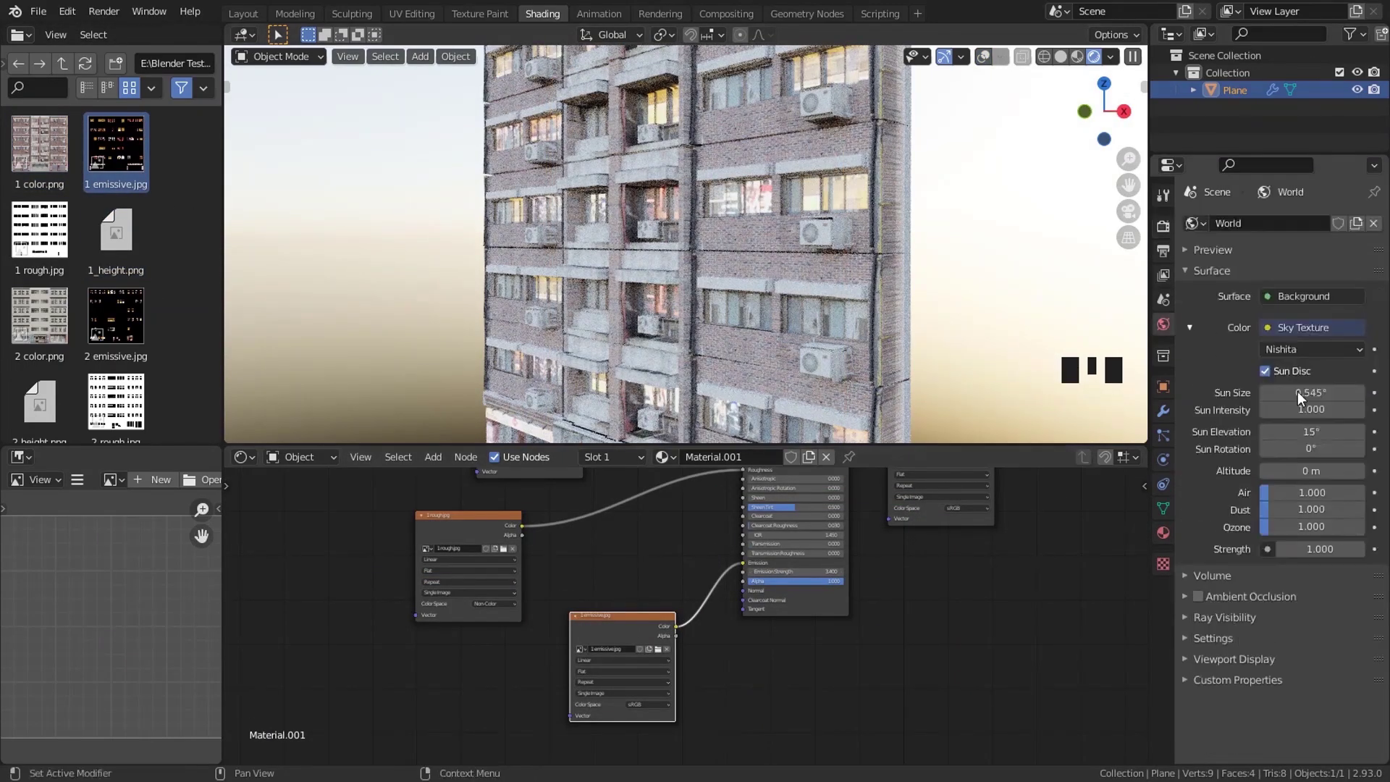
left_click_drag(1311, 409, 1313, 409, "shift")
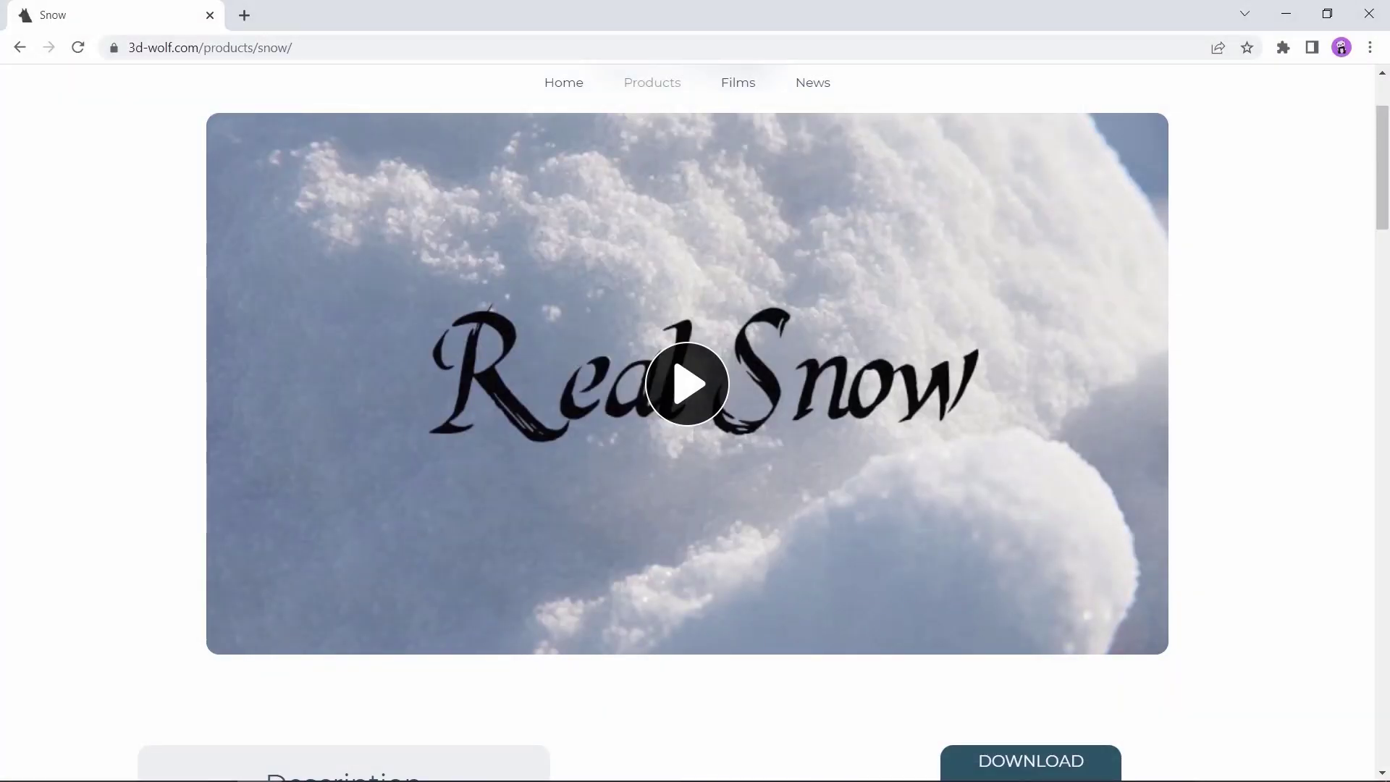
scroll(688, 420, "down", 8)
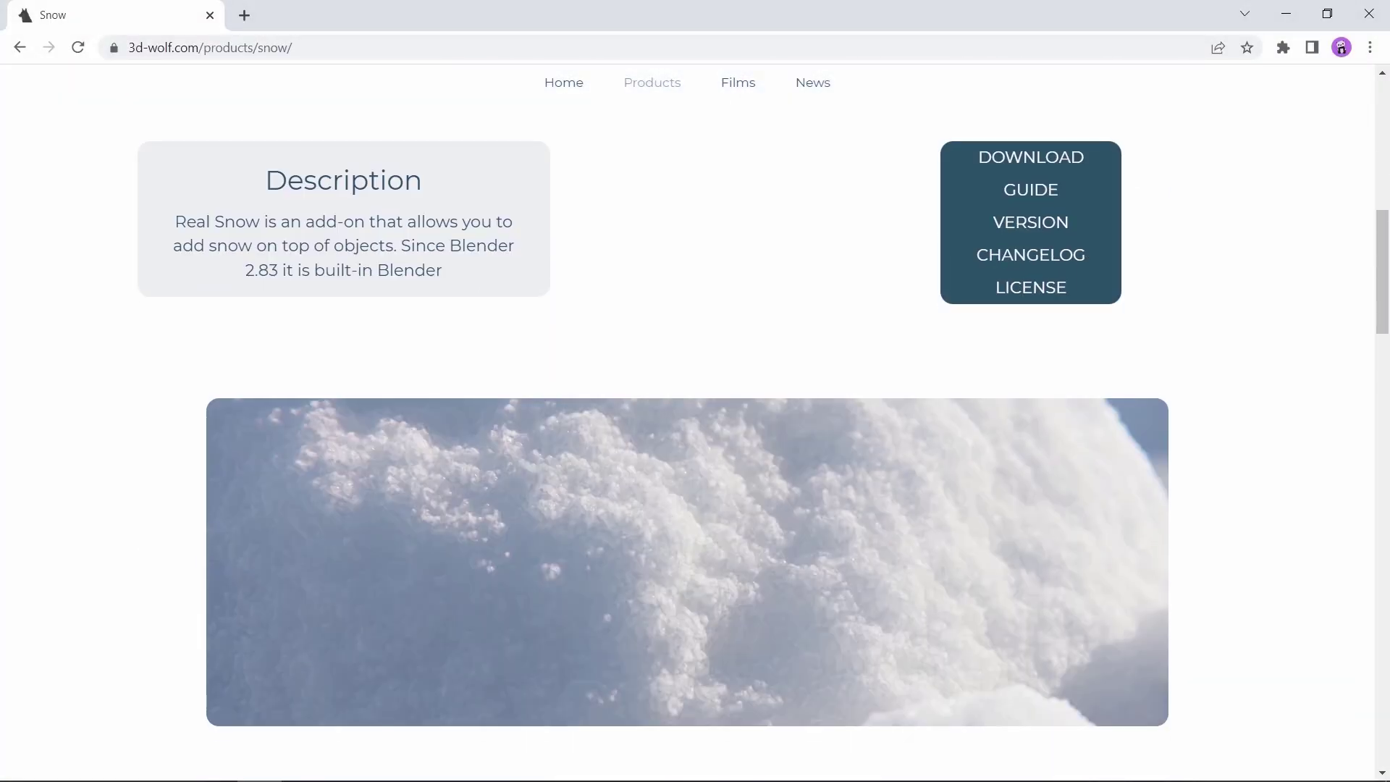
scroll(687, 420, "down", 12)
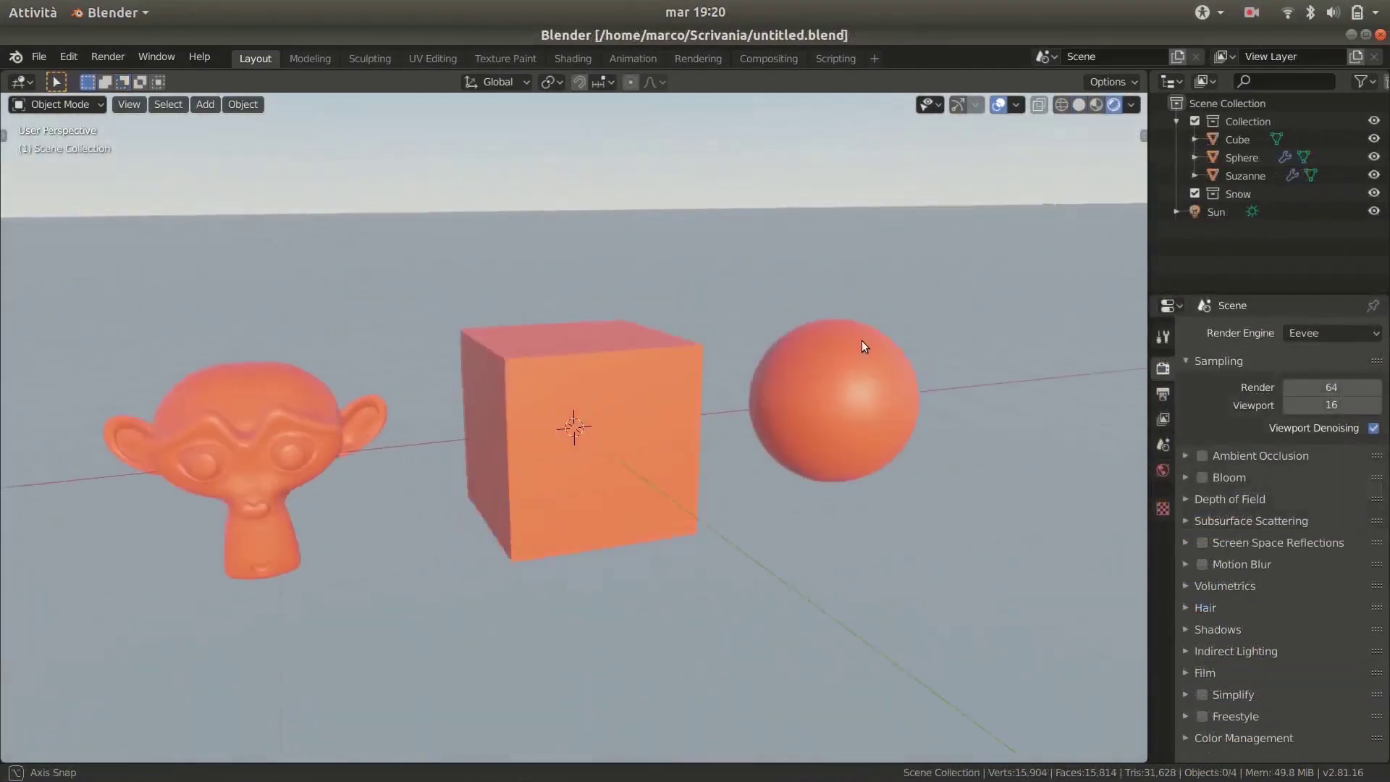
Add Real Snow caps to Suzanne, the cube and the sphere, then orbit to view them from the front.
key("n")
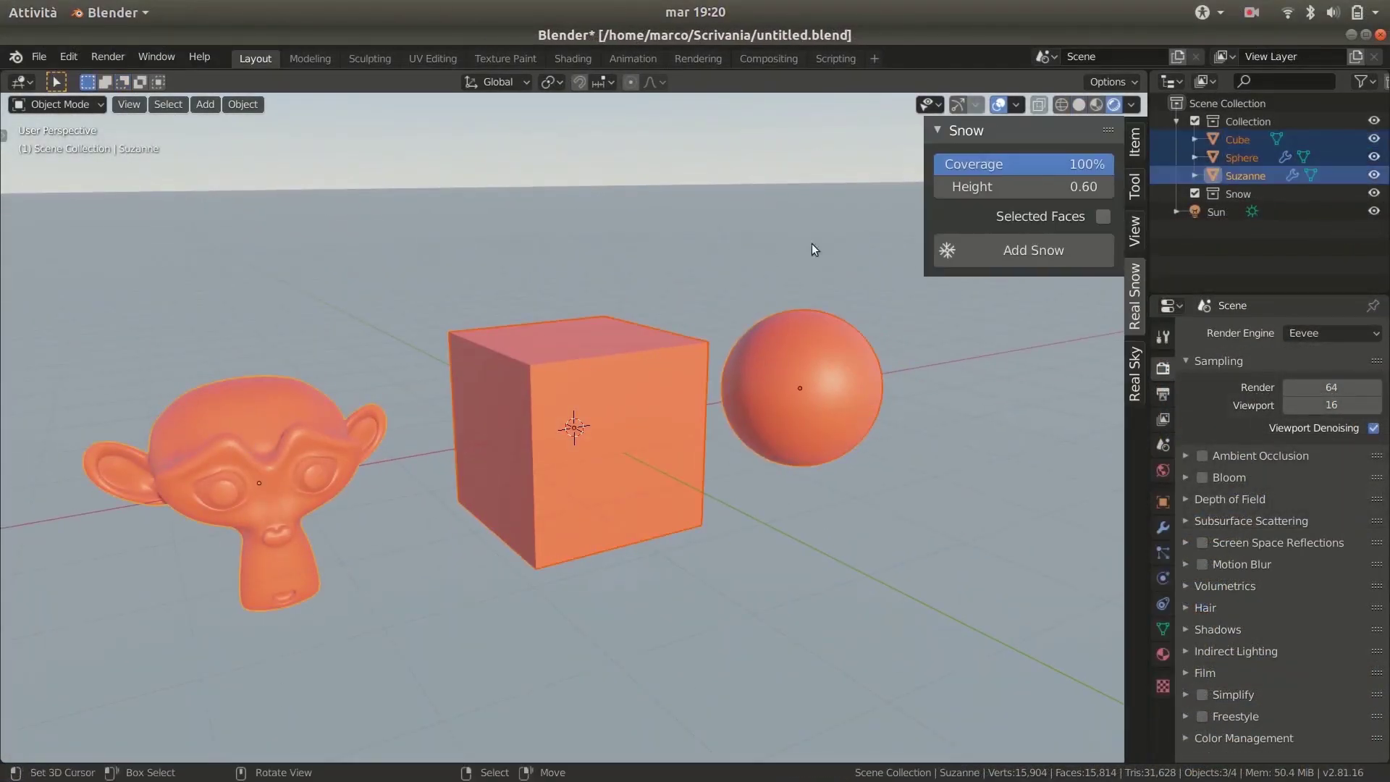
left_click(941, 249)
middle_click_drag(641, 351, 597, 354)
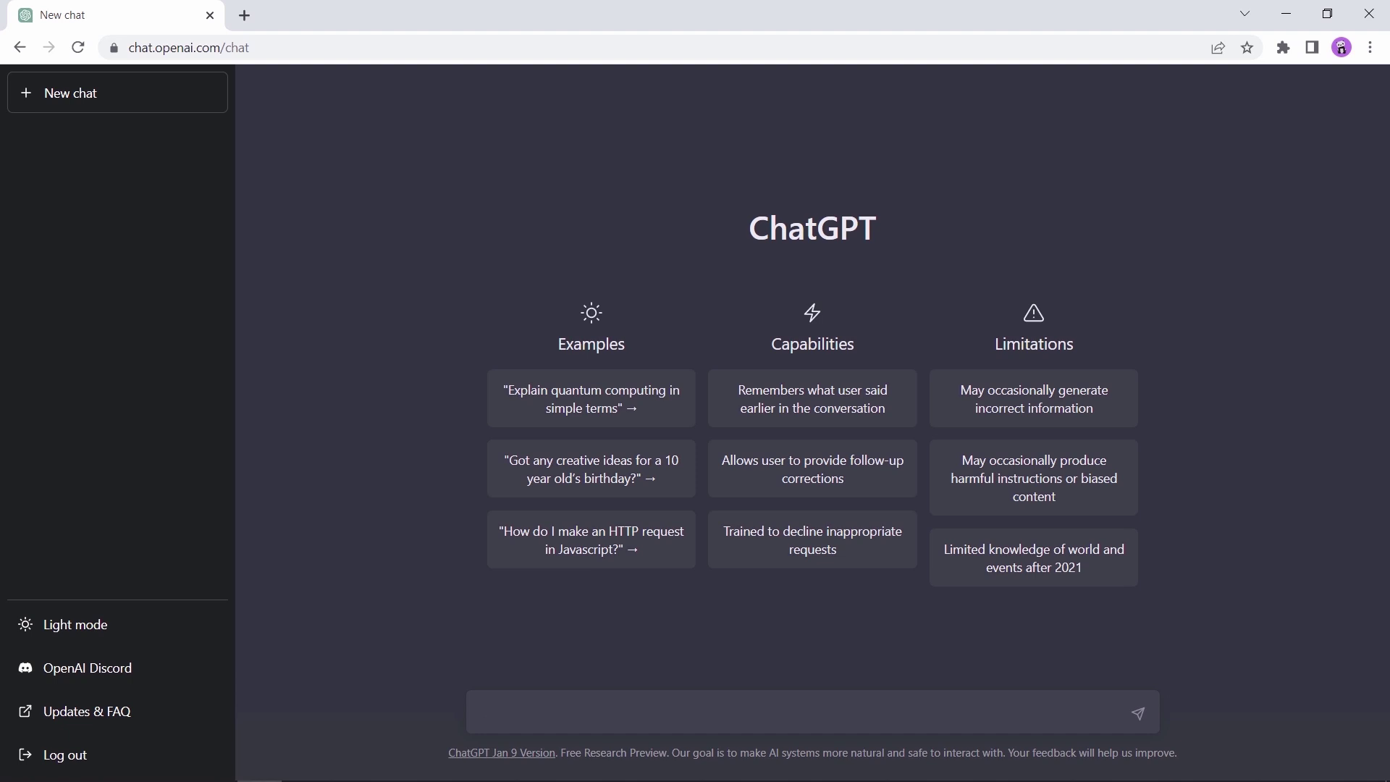
Ask ChatGPT for Blender Python code for 300 cubes around a monkey head, then paste it into a new Blender text block.
type("Please write a")
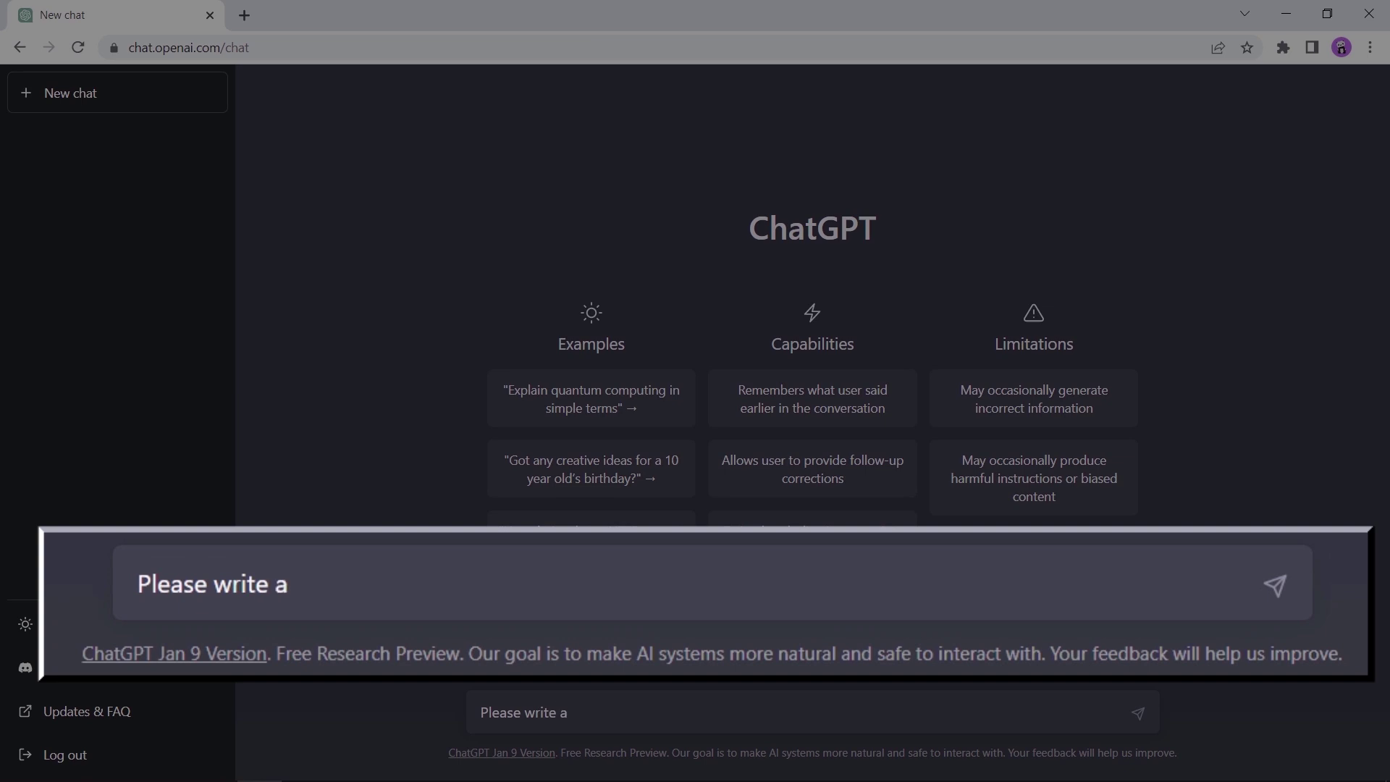
type(" blender python code for 300 cubes floating arou")
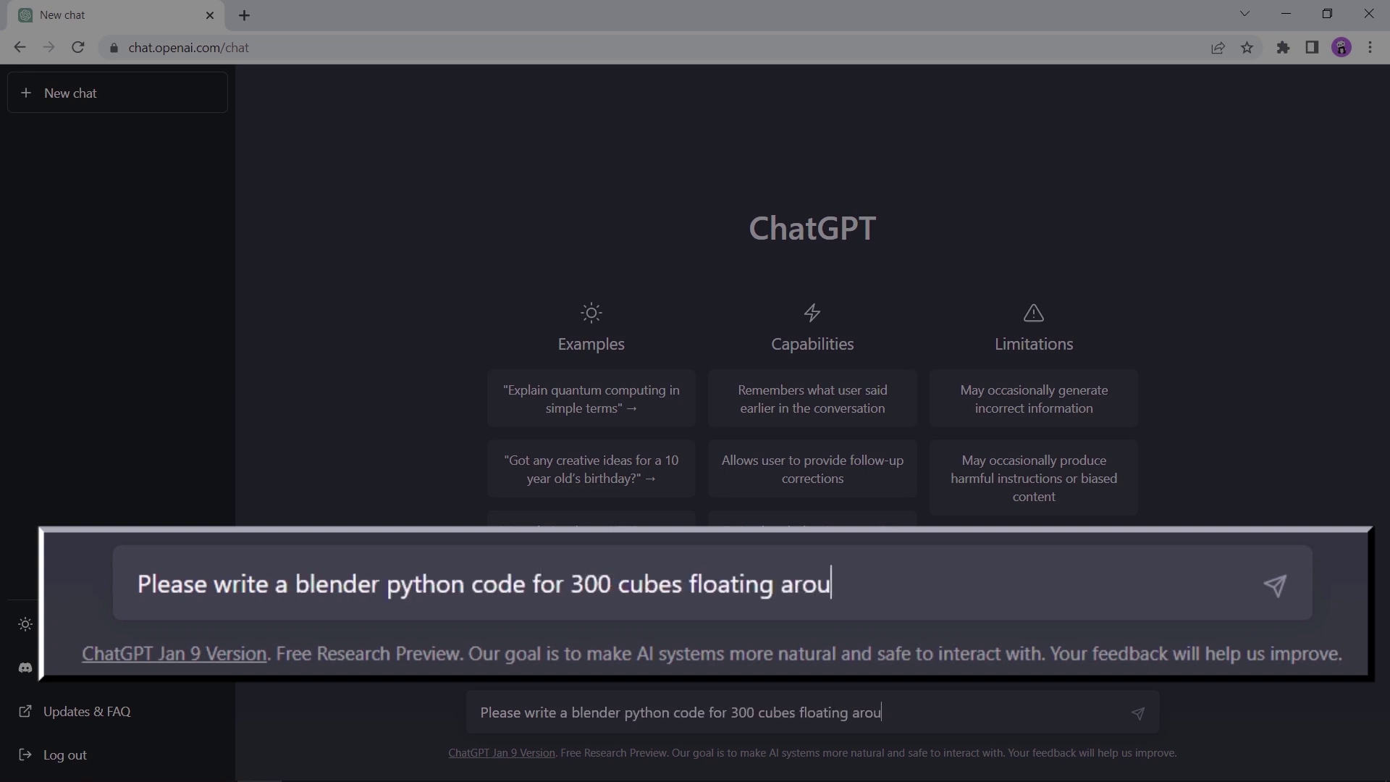
type("nd a monkey head")
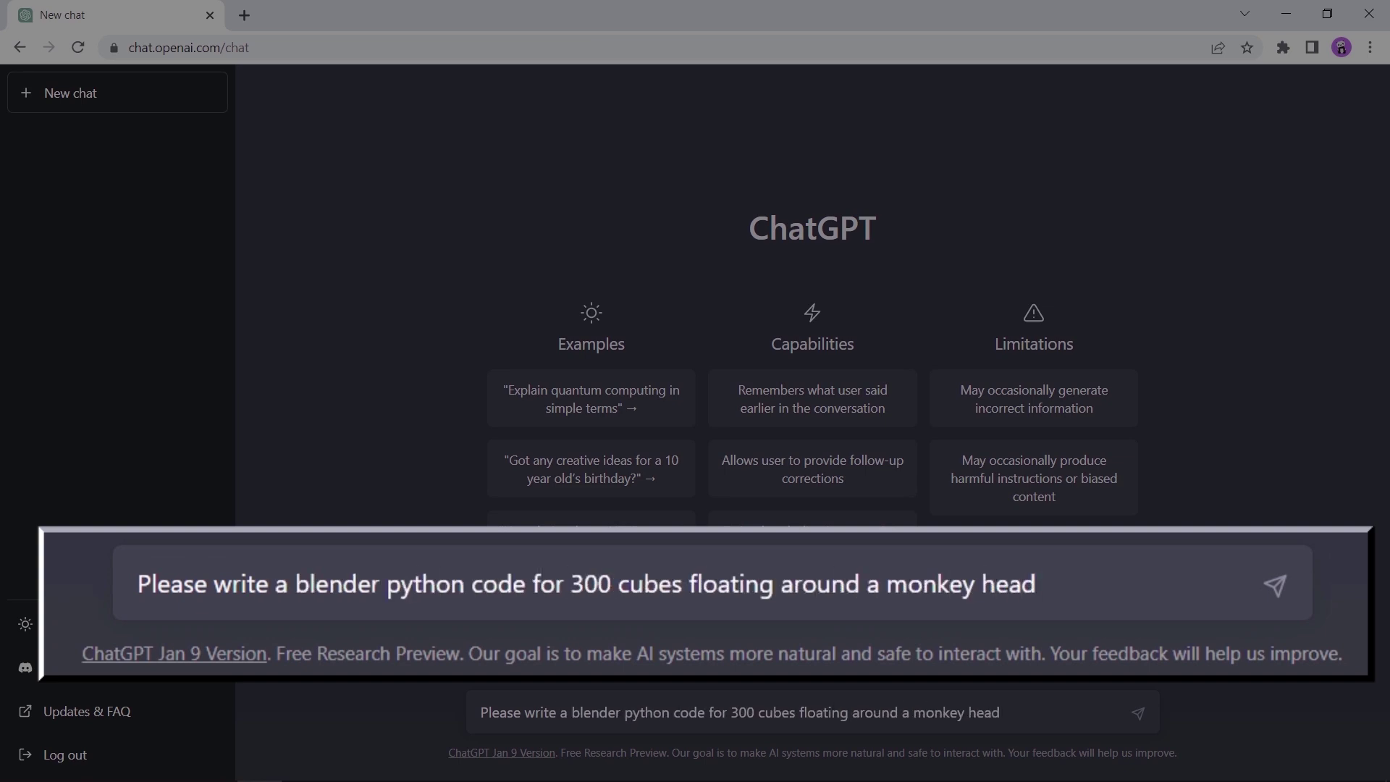
key("Return")
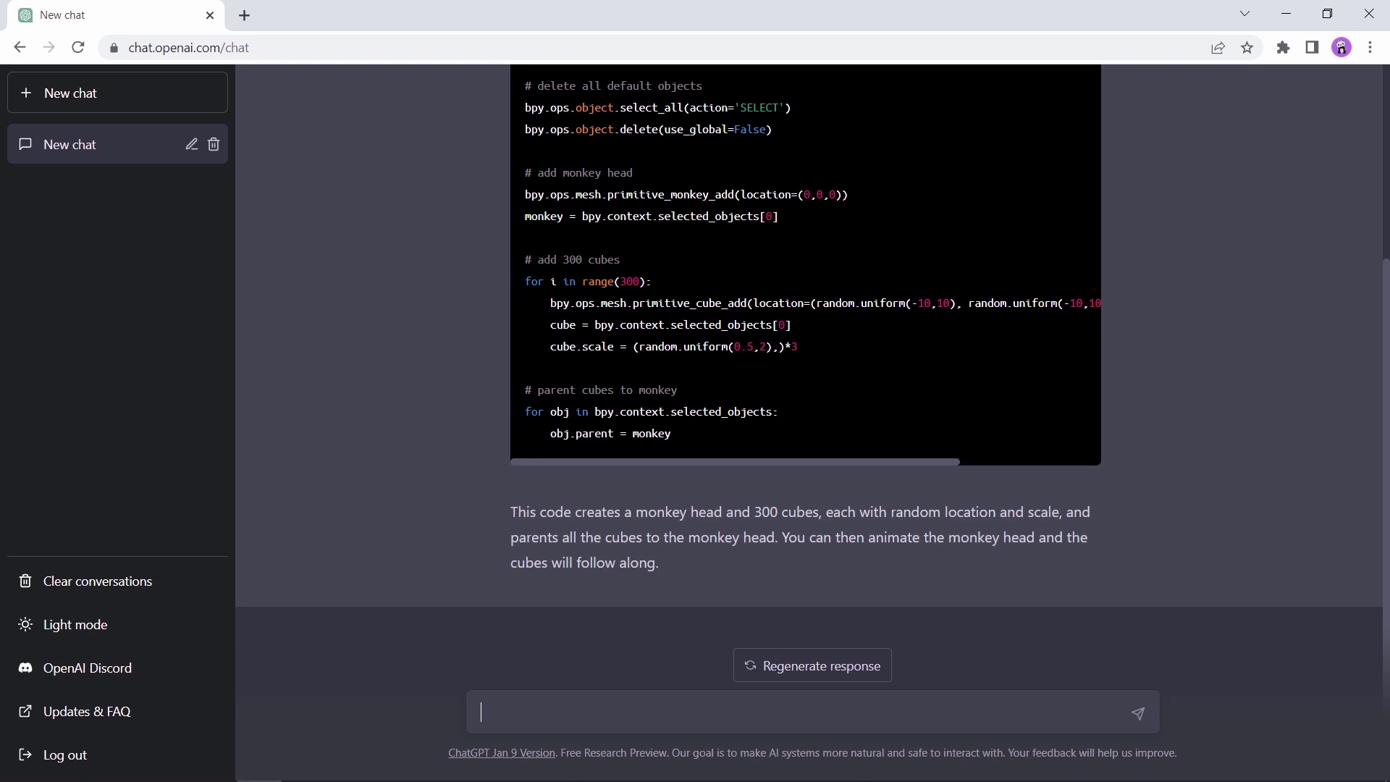
key("alt+Tab")
left_click(242, 64)
key("ctrl+v")
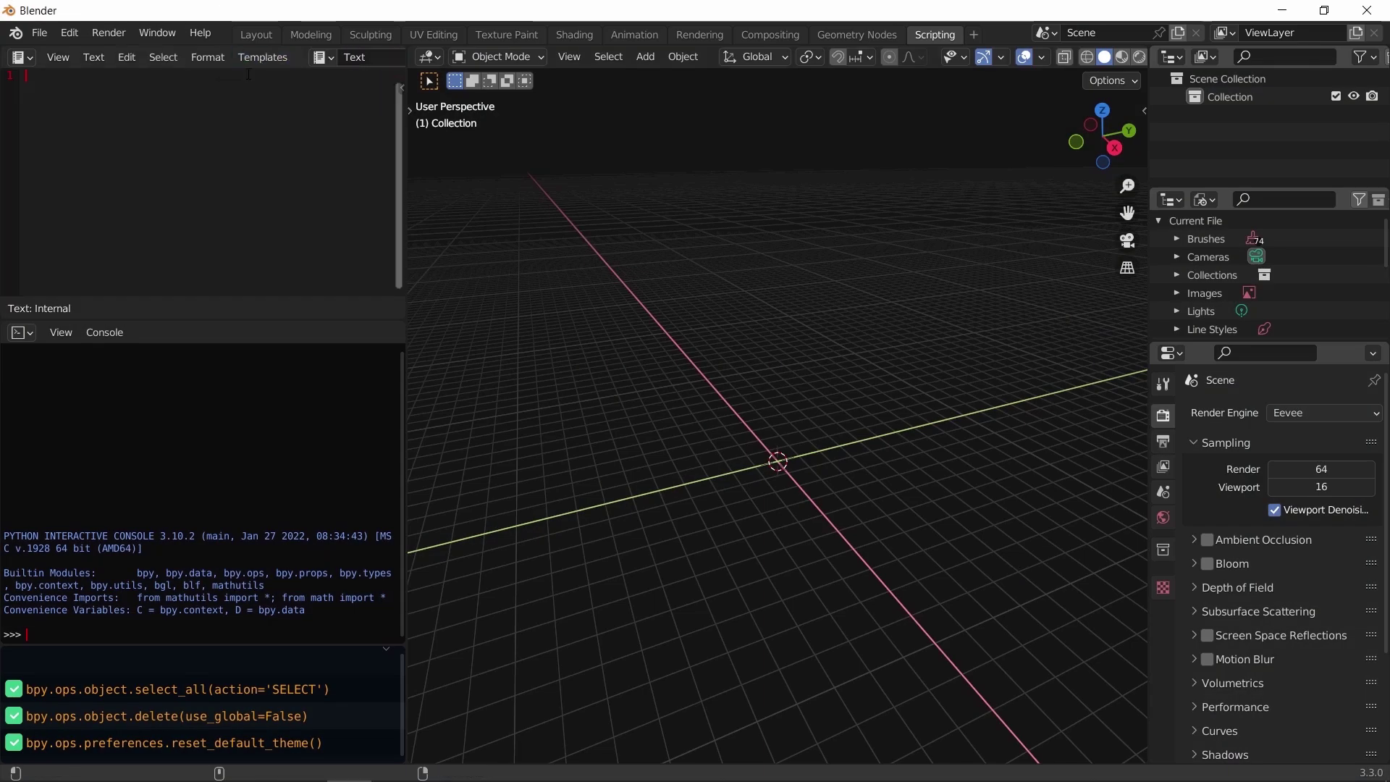
Run the pasted script to create Cube through Cube.299 around the monkey head, then orbit to inspect the cluster.
scroll(268, 62, "down", 5)
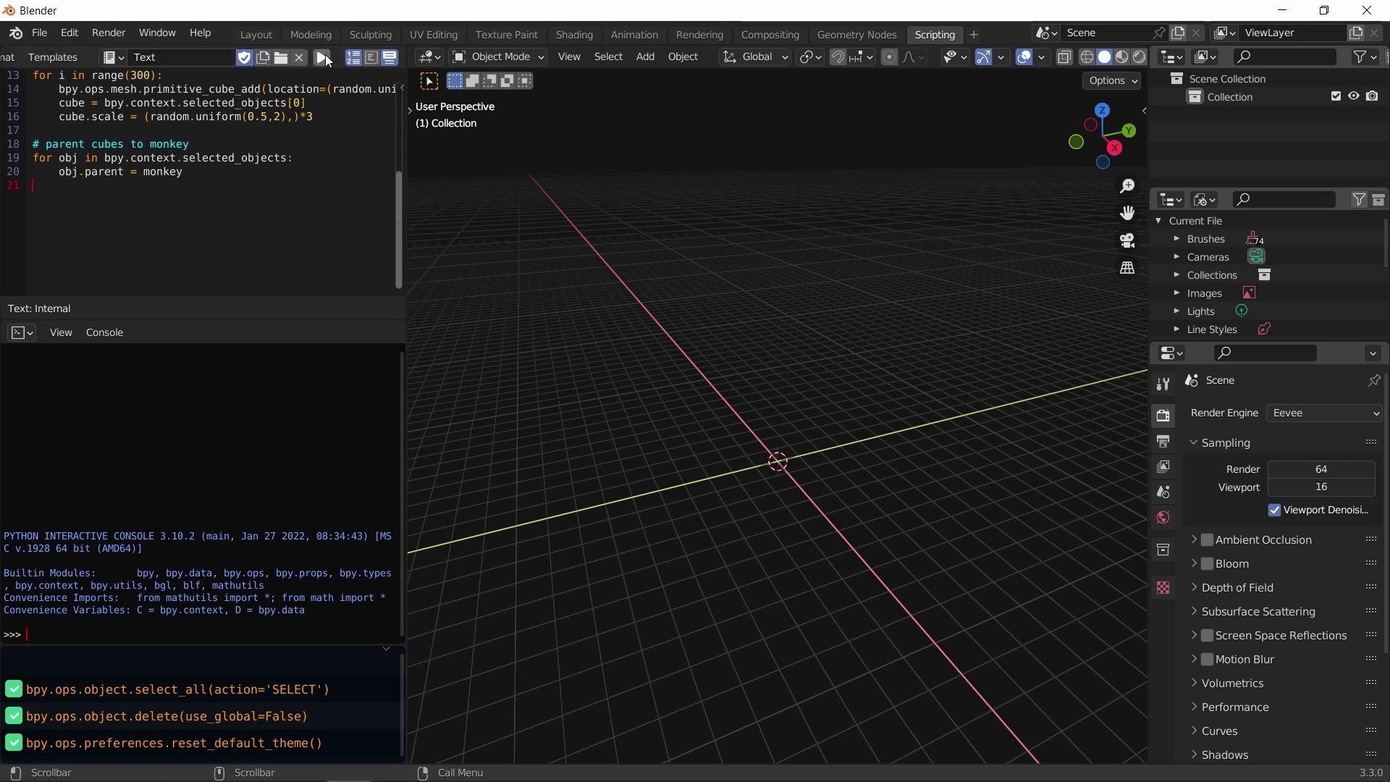
left_click(324, 57)
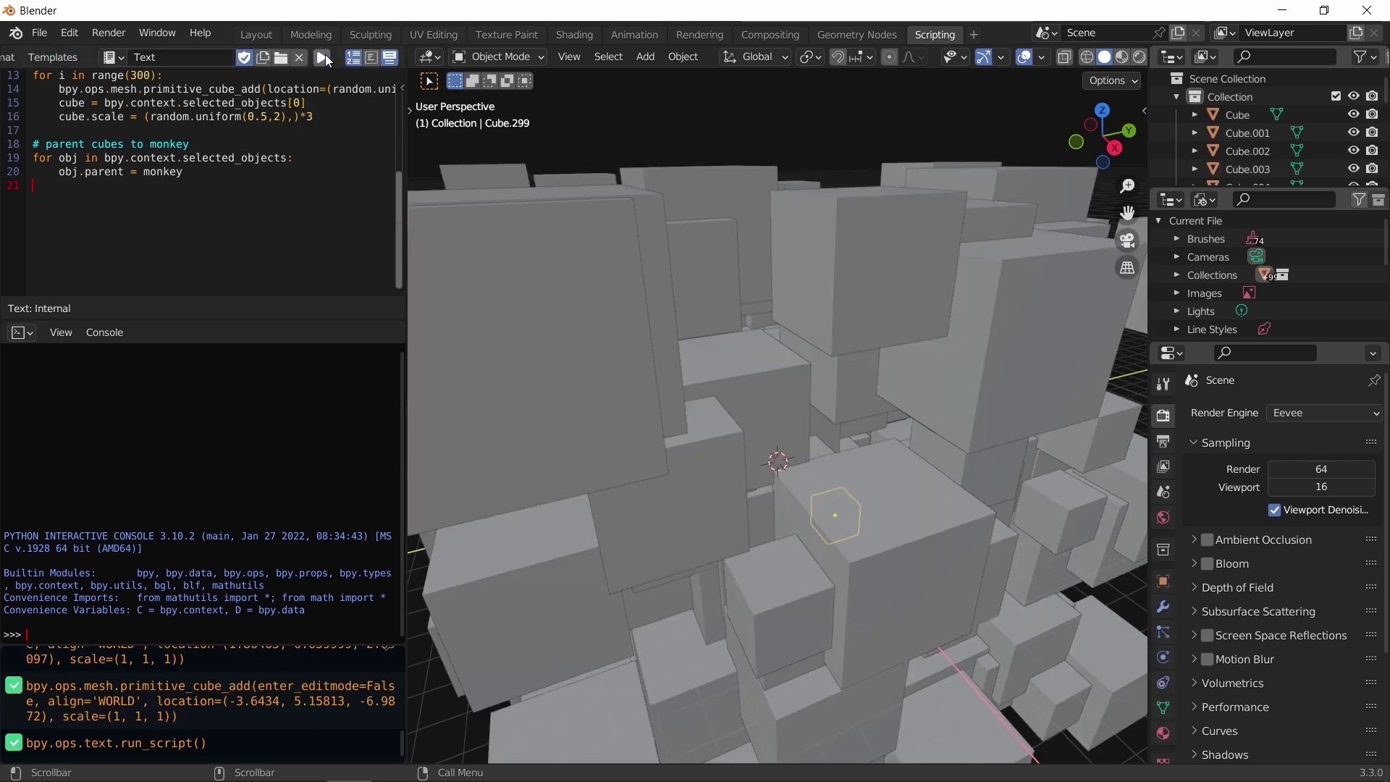
scroll(834, 289, "down", 6)
middle_click_drag(753, 450, 890, 398)
scroll(890, 398, "up", 8)
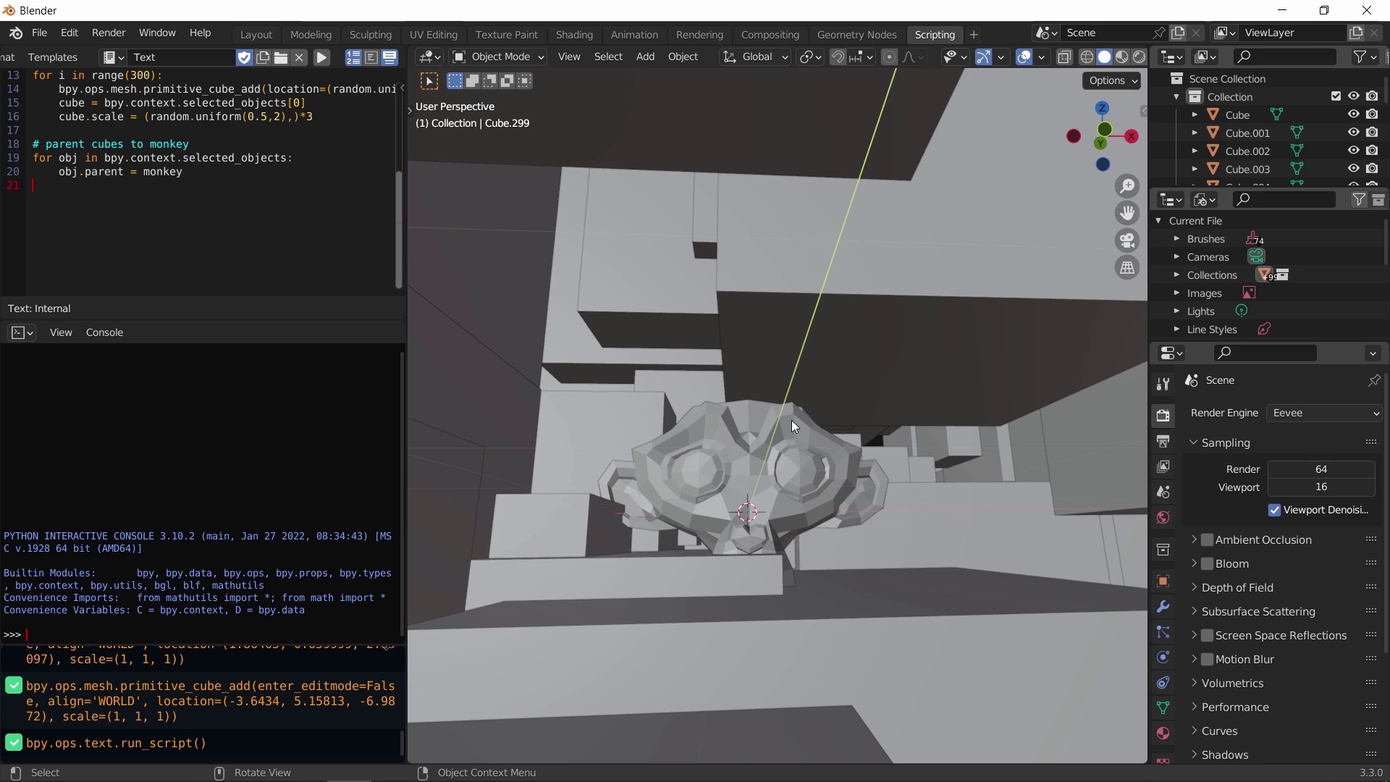
scroll(791, 419, "down", 10)
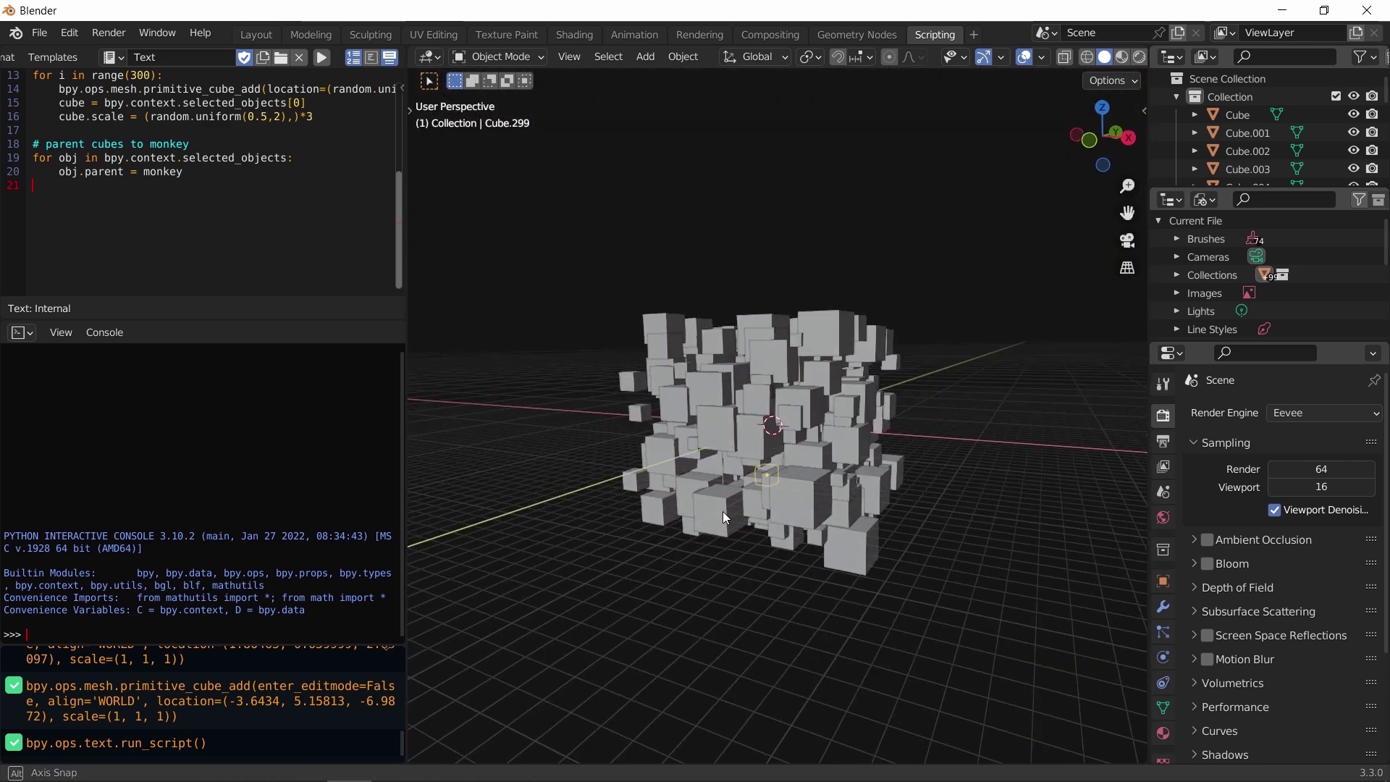
middle_click_drag(722, 511, 802, 484)
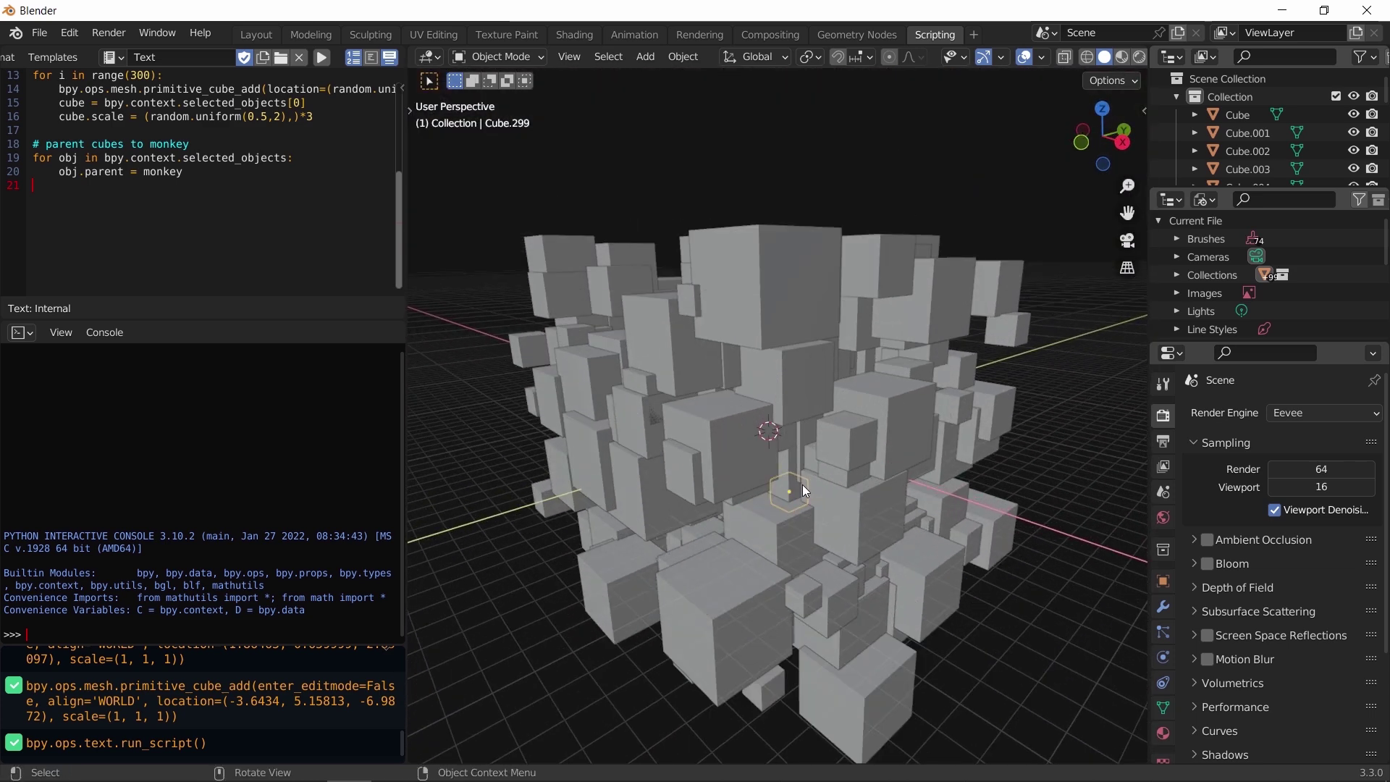